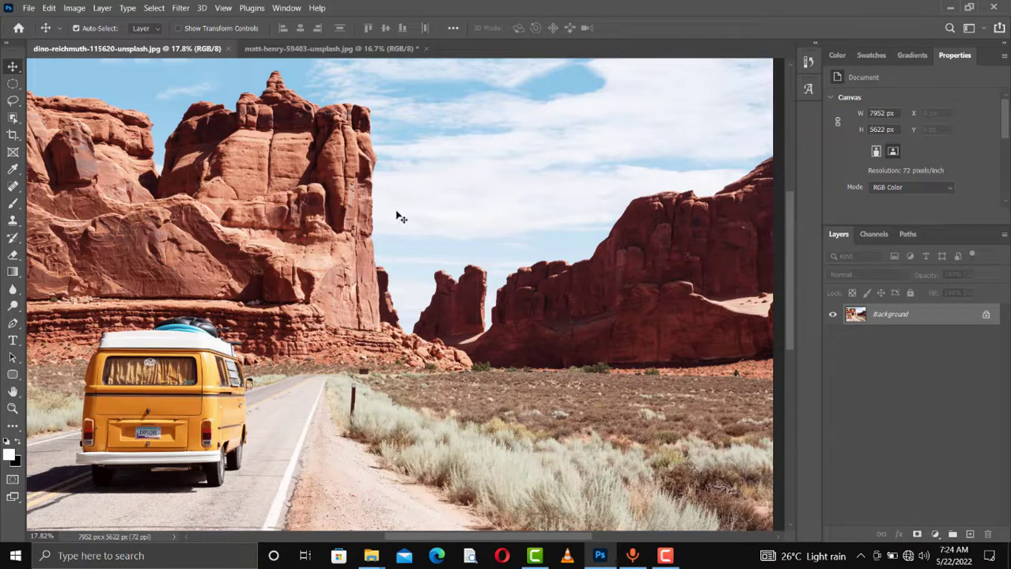
- Look over the white car photo fitted to the window, and return to the desert van photo
click(301, 49)
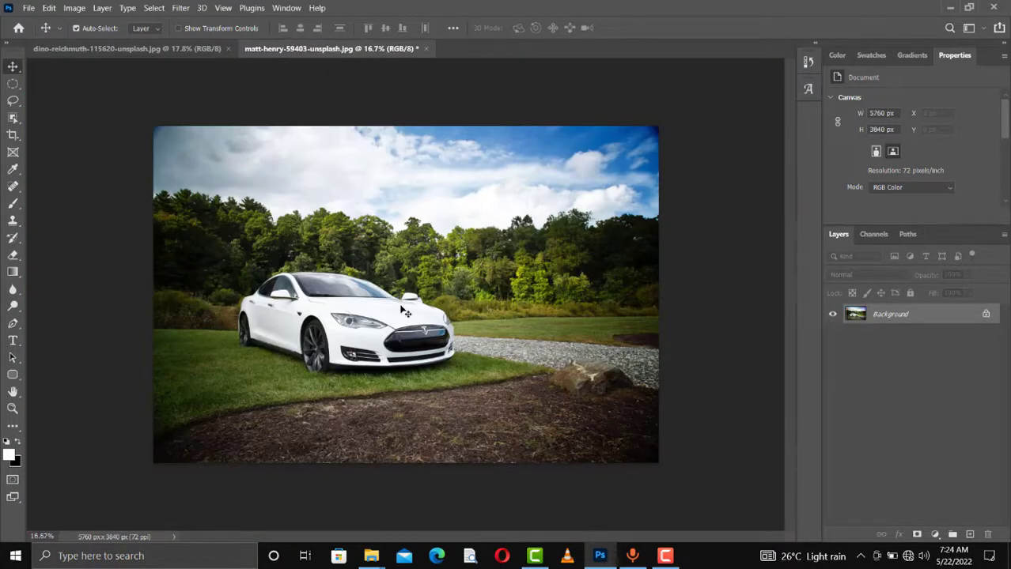
key(ctrl+0)
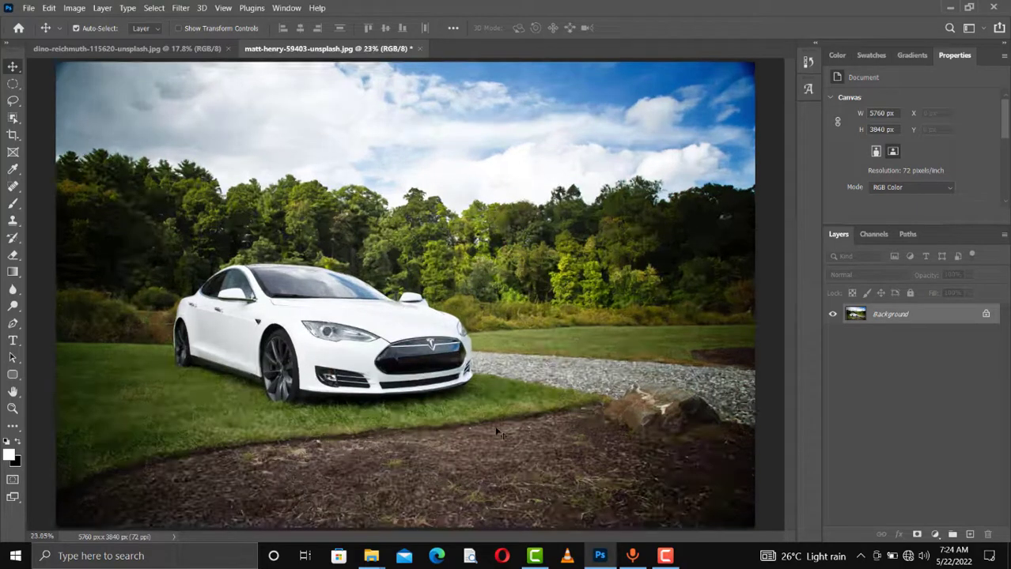
click(157, 49)
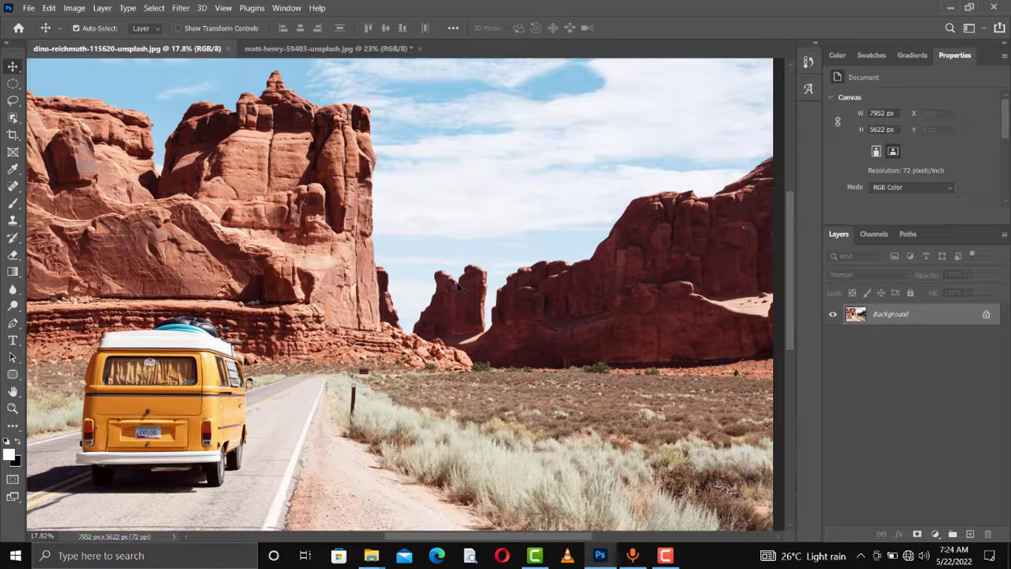
- Convert the desert photo's Background into a regular layer, keeping the suggested name Layer 0
right_click(941, 320)
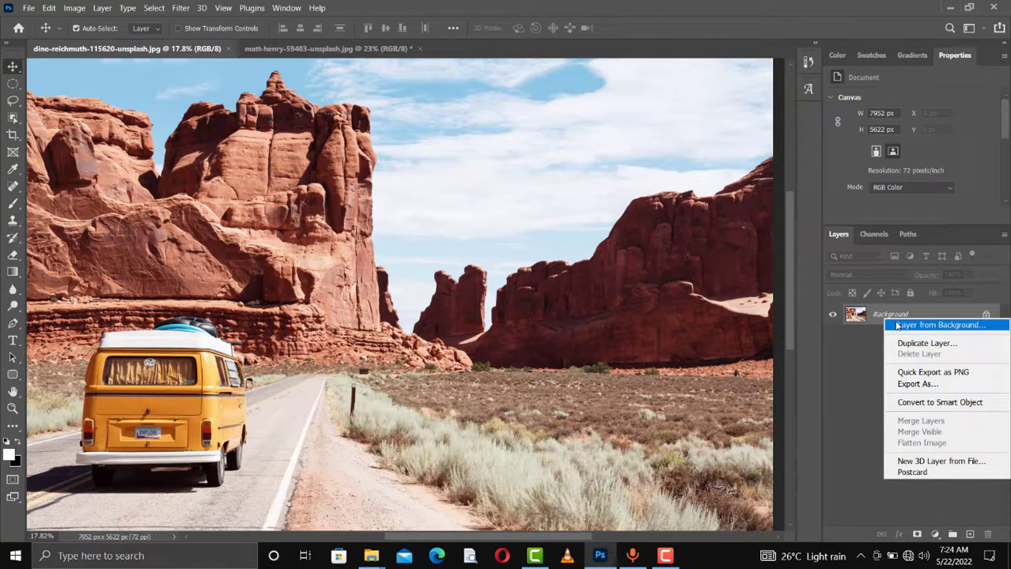
click(860, 332)
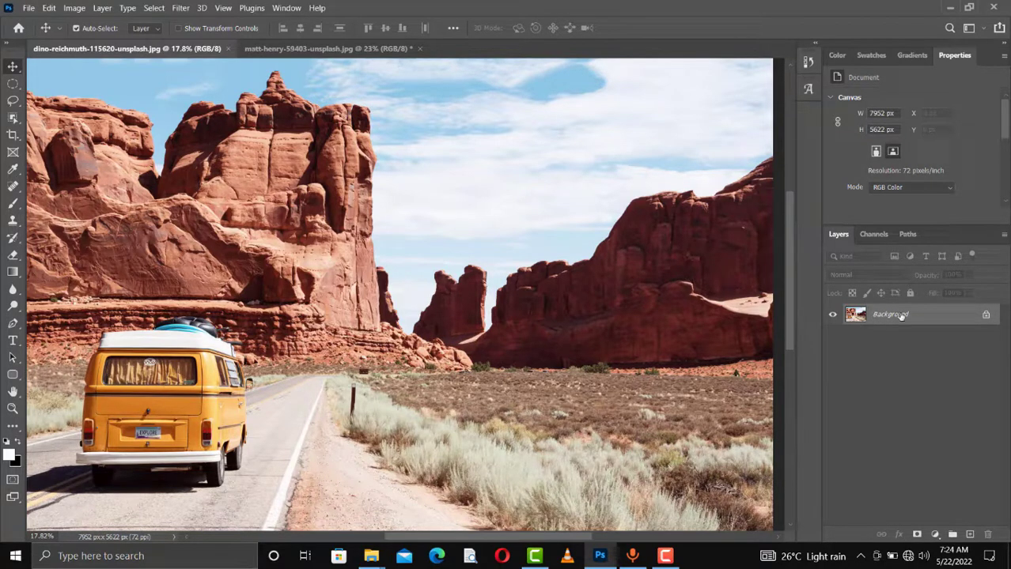
right_click(901, 317)
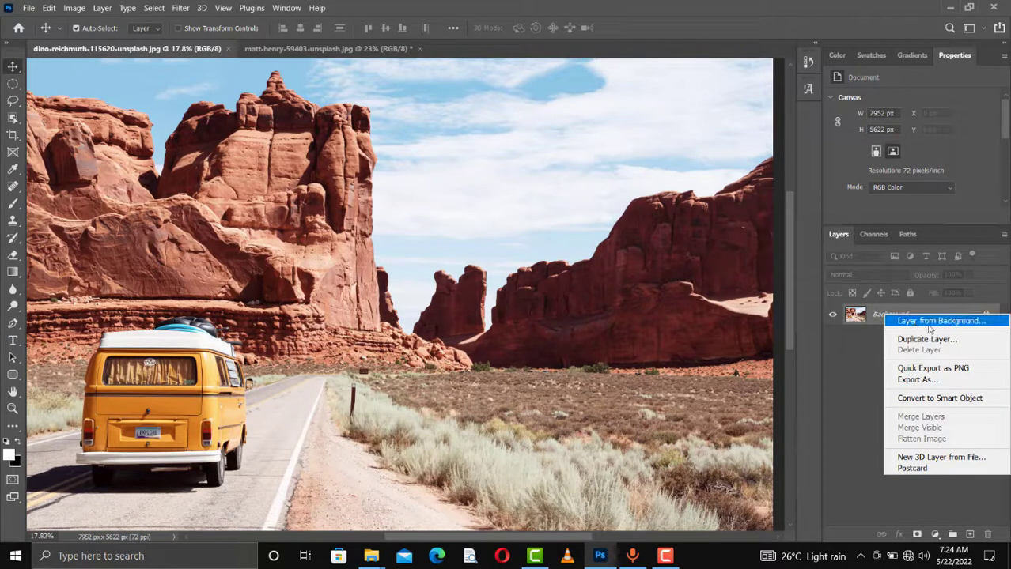
click(930, 325)
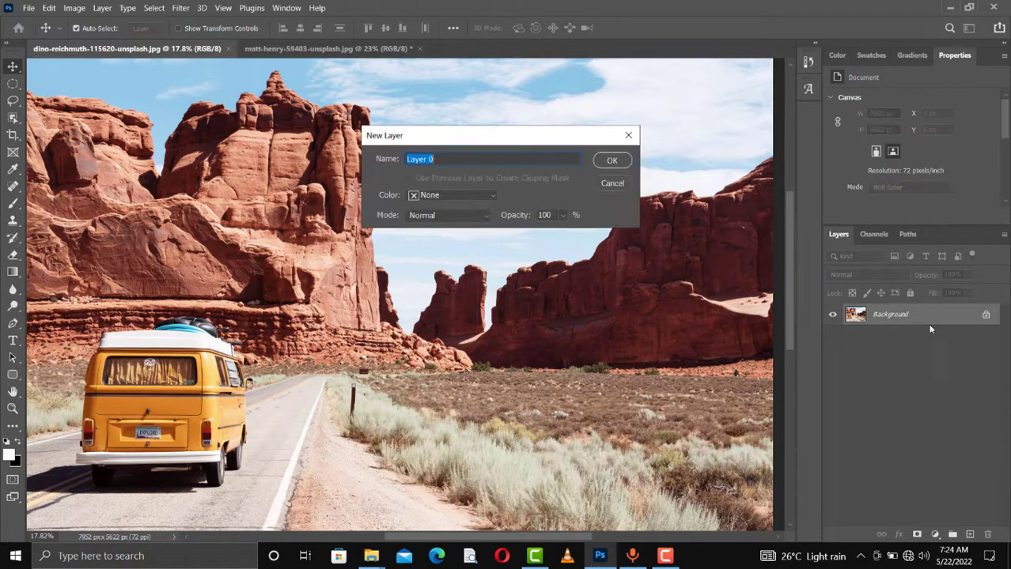
click(612, 159)
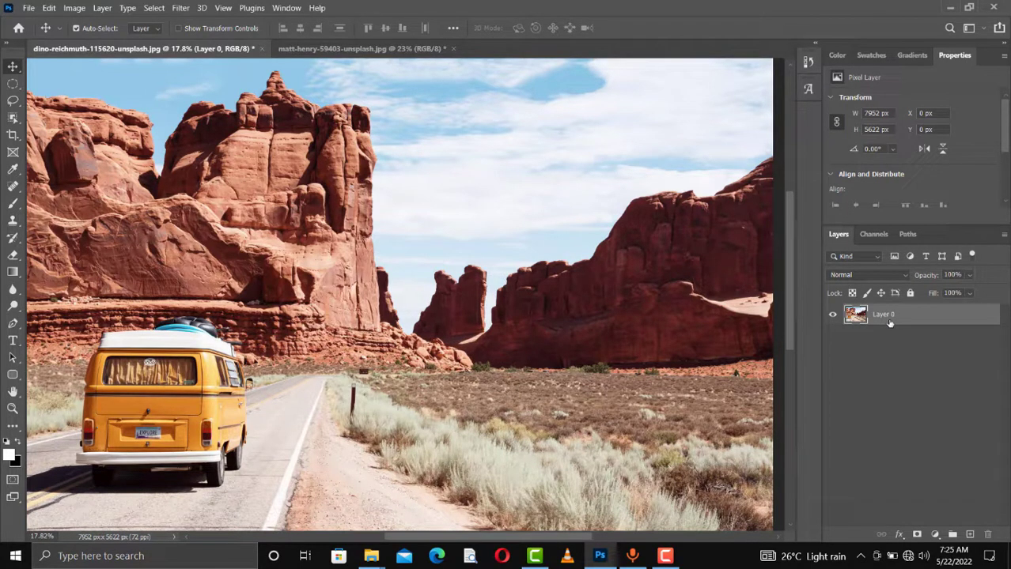
- Duplicate Layer 0 and rename the copy as Sky layer
key(ctrl)
key(ctrl+j)
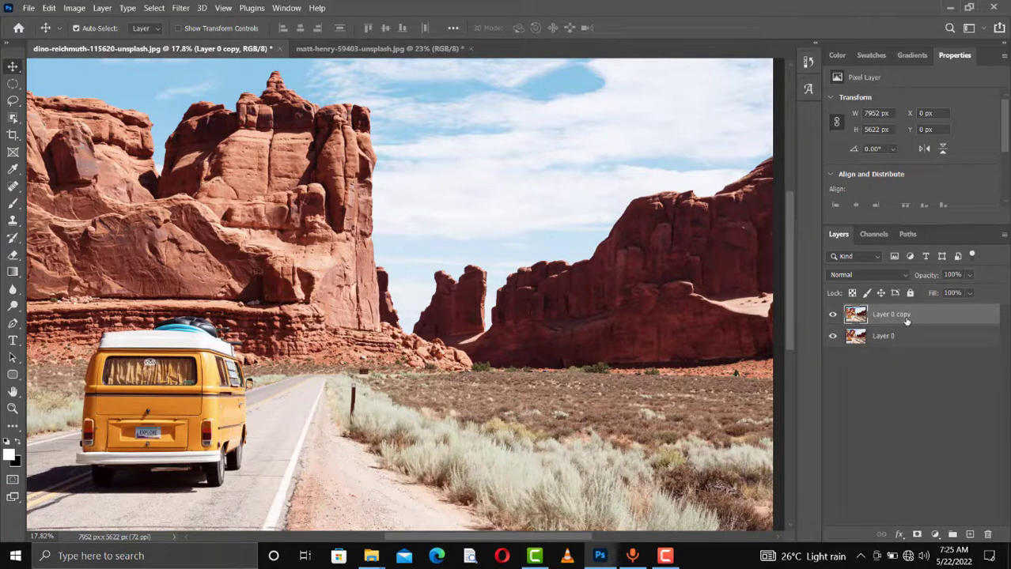
double_click(892, 315)
text(B)
text(ky)
text( layer)
key(Return)
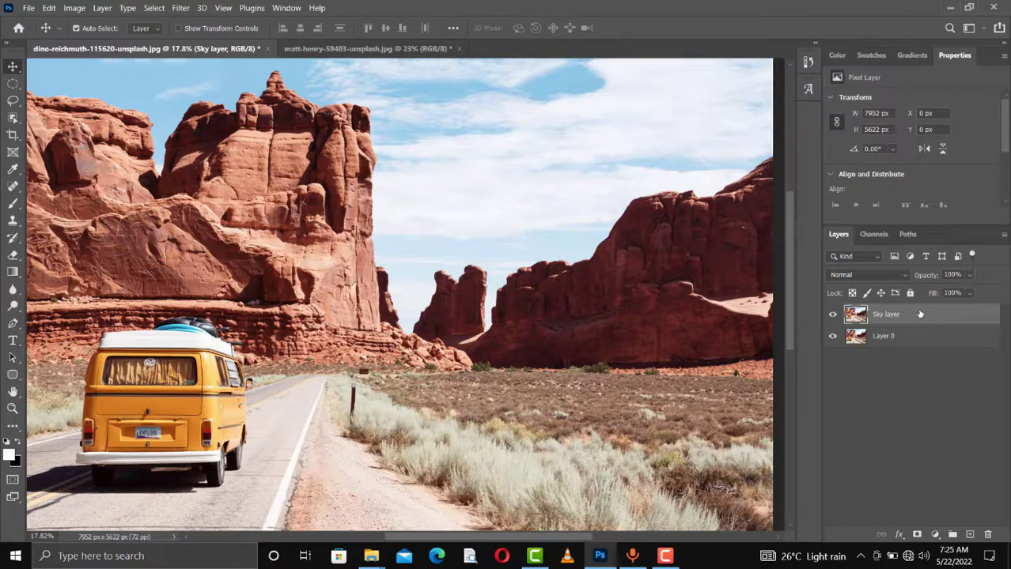
- Start Sky Replacement on the Sky layer and move its dialog away from the middle of the photo
click(48, 9)
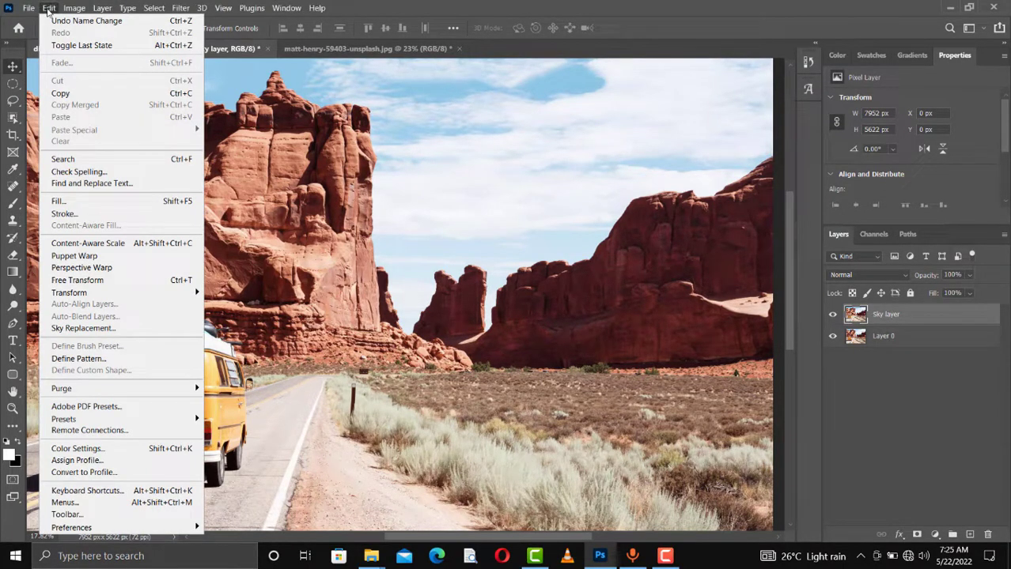
click(109, 329)
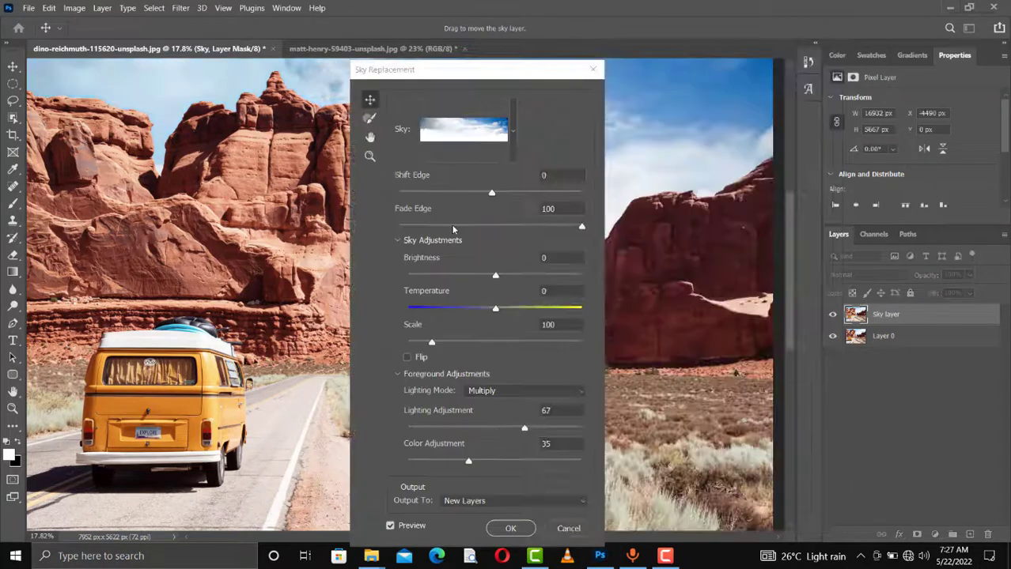
click(433, 74)
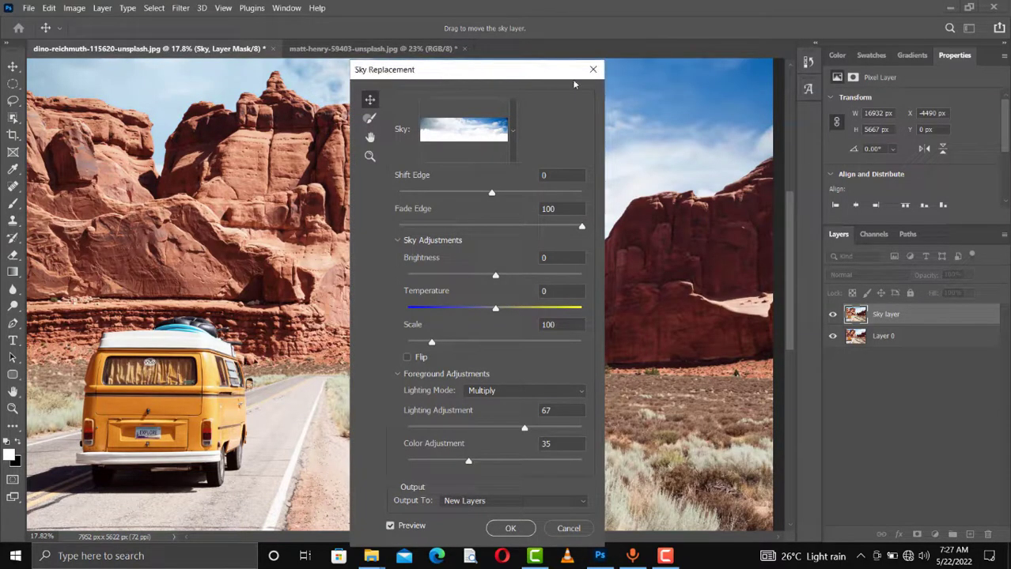
drag(578, 78, 722, 87)
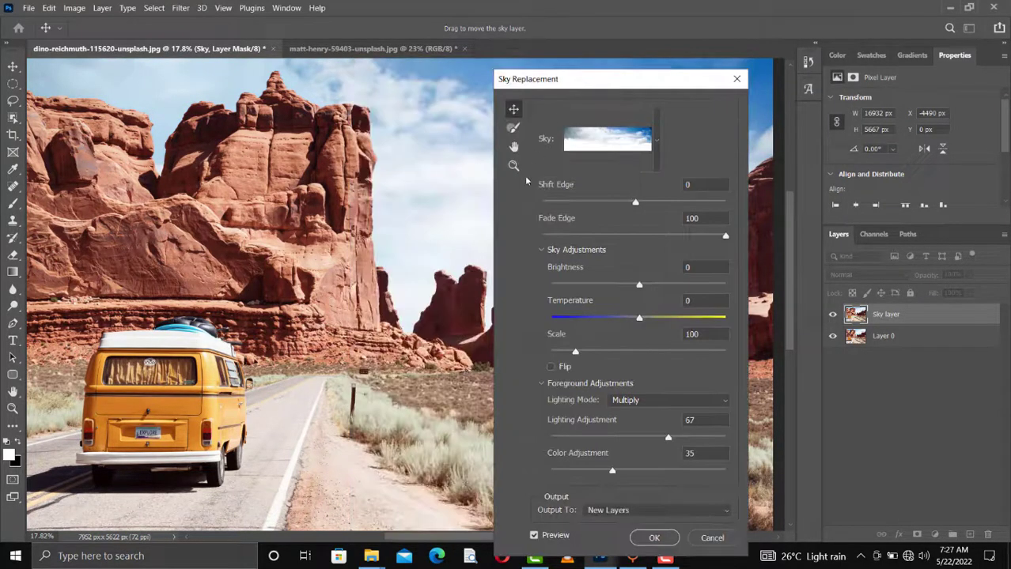
- Choose the dark purple-blue sky with wispy clouds from the Blue Skies presets and move the dialog clear of the image
click(656, 139)
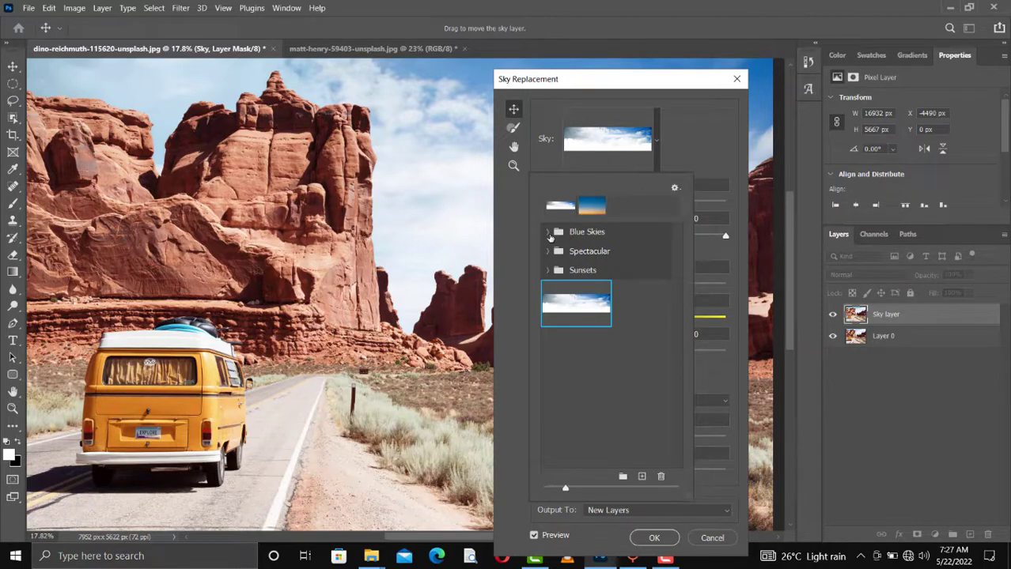
click(545, 234)
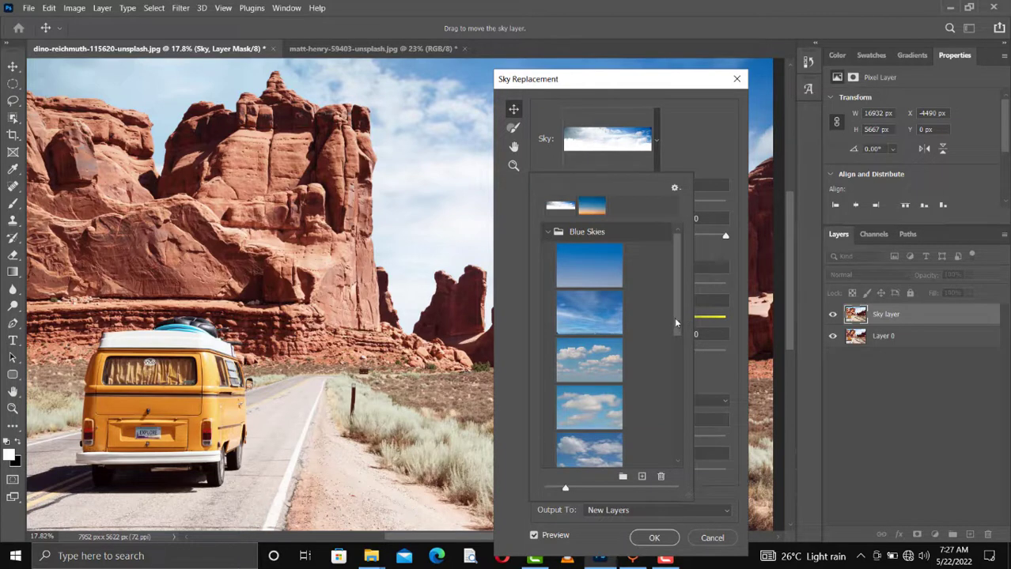
drag(678, 324, 672, 392)
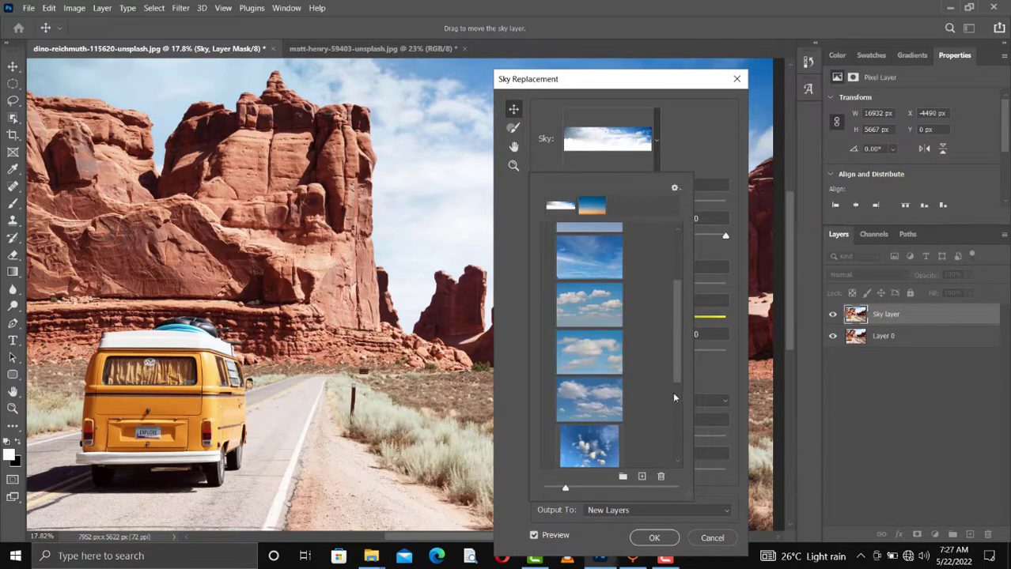
scroll(671, 421, down, 5)
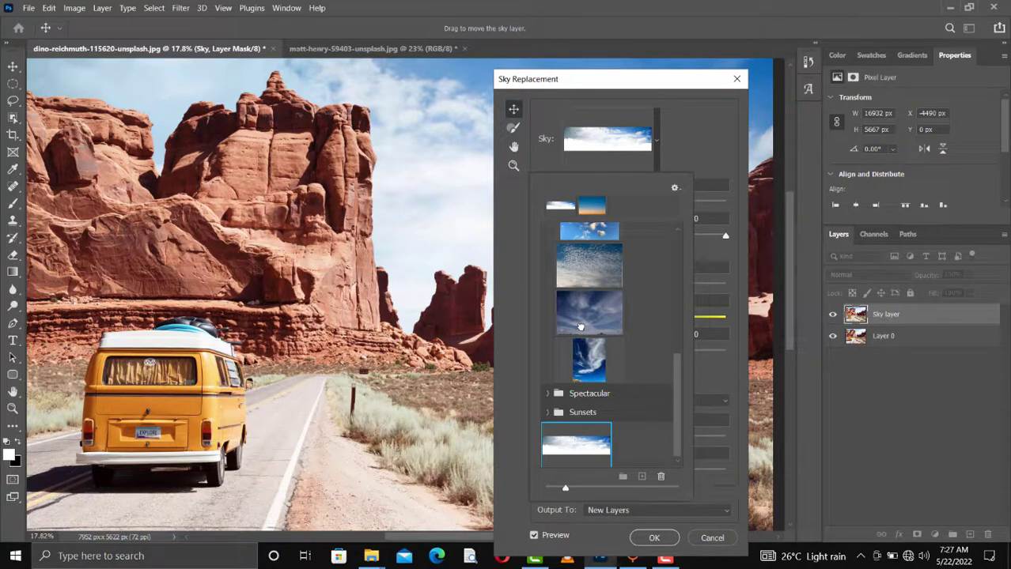
click(579, 327)
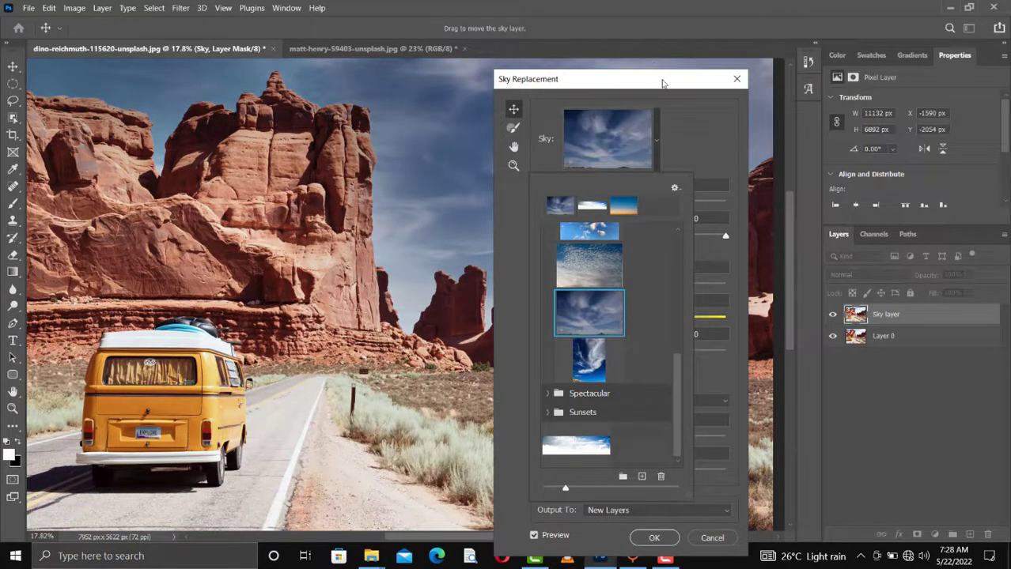
drag(664, 87, 866, 34)
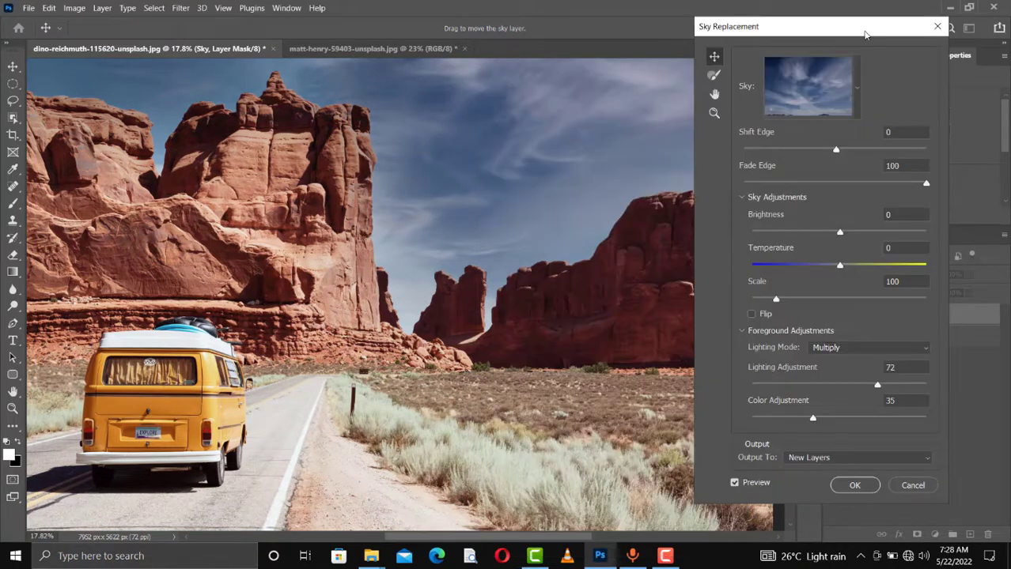
- Compare the photo with the sky preview off and on, and look over the sky preset groups
click(736, 485)
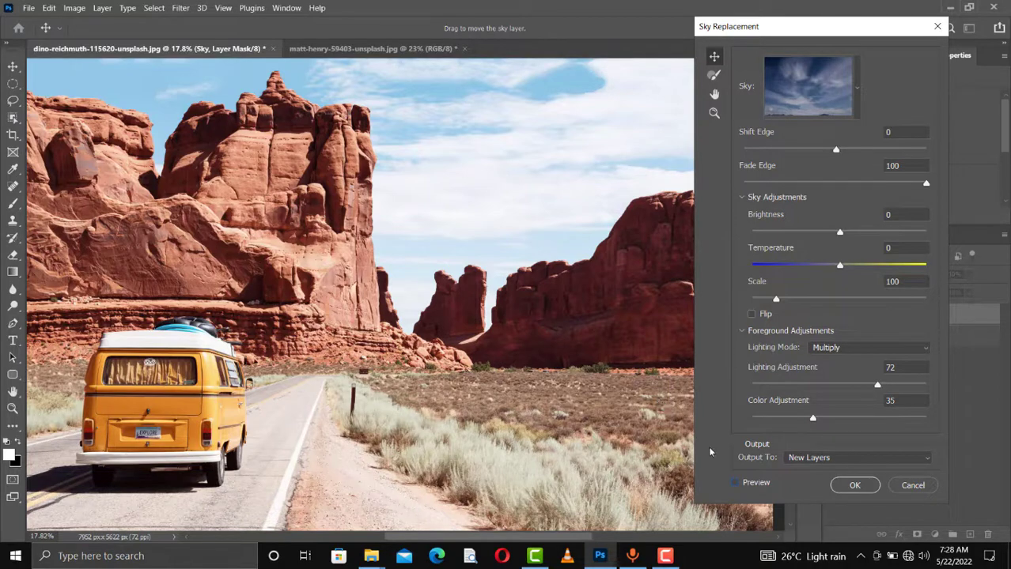
click(736, 485)
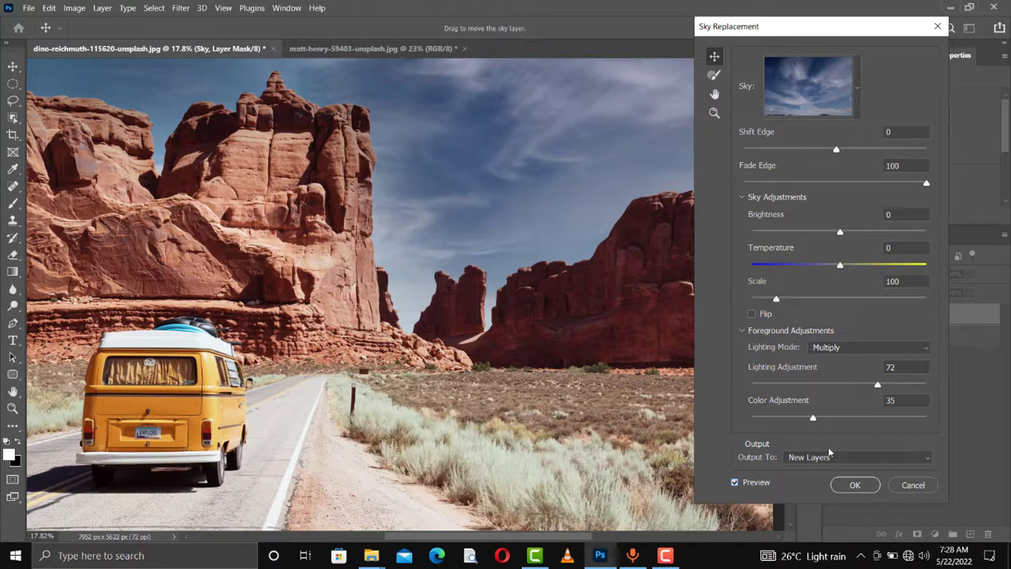
click(856, 110)
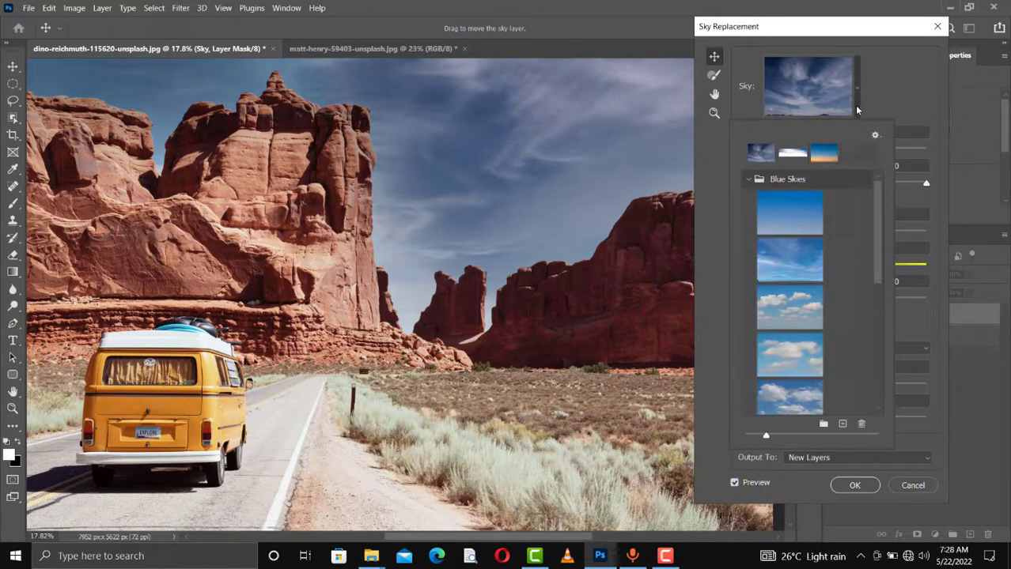
click(747, 182)
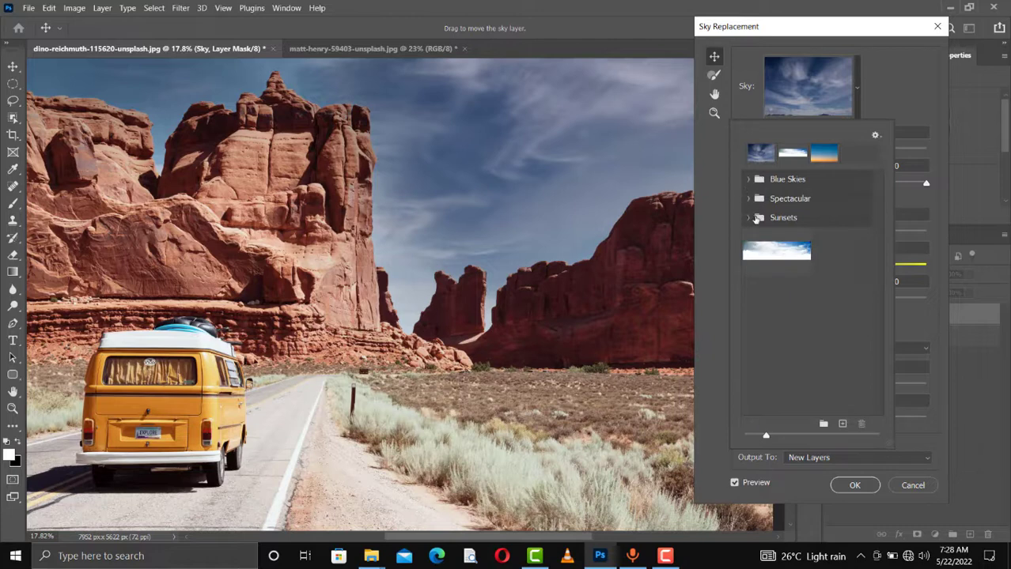
click(874, 98)
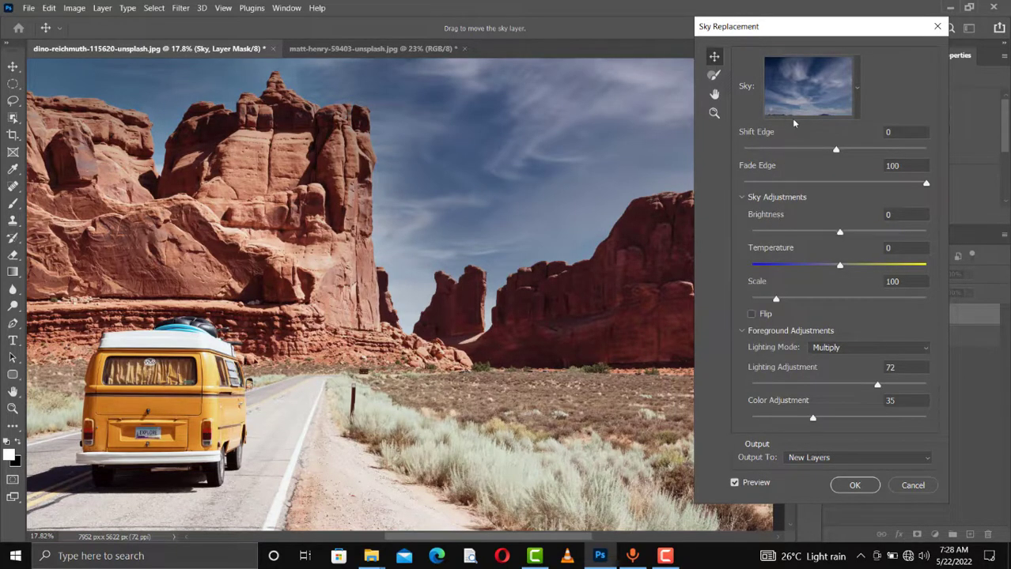
click(859, 116)
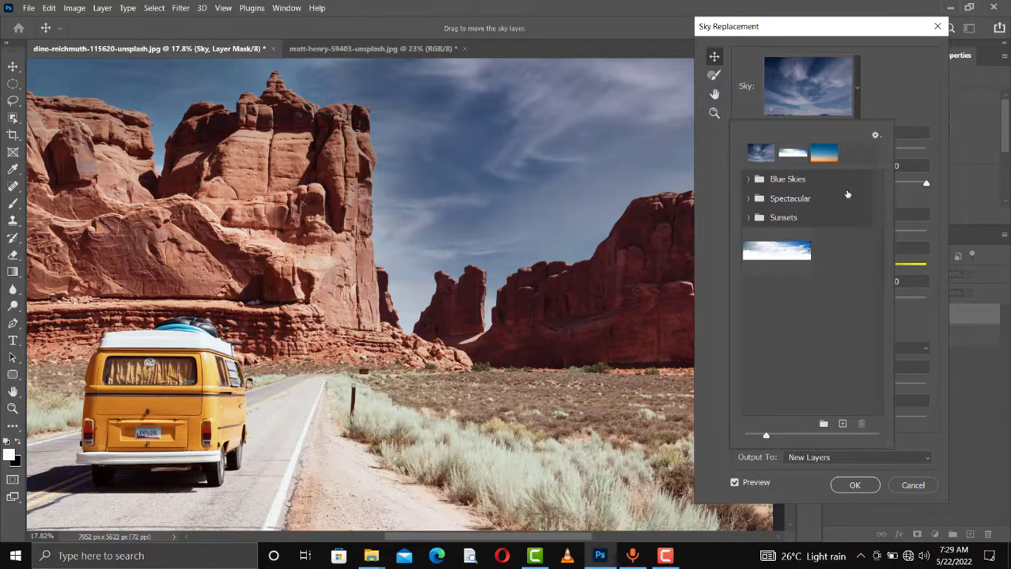
click(891, 84)
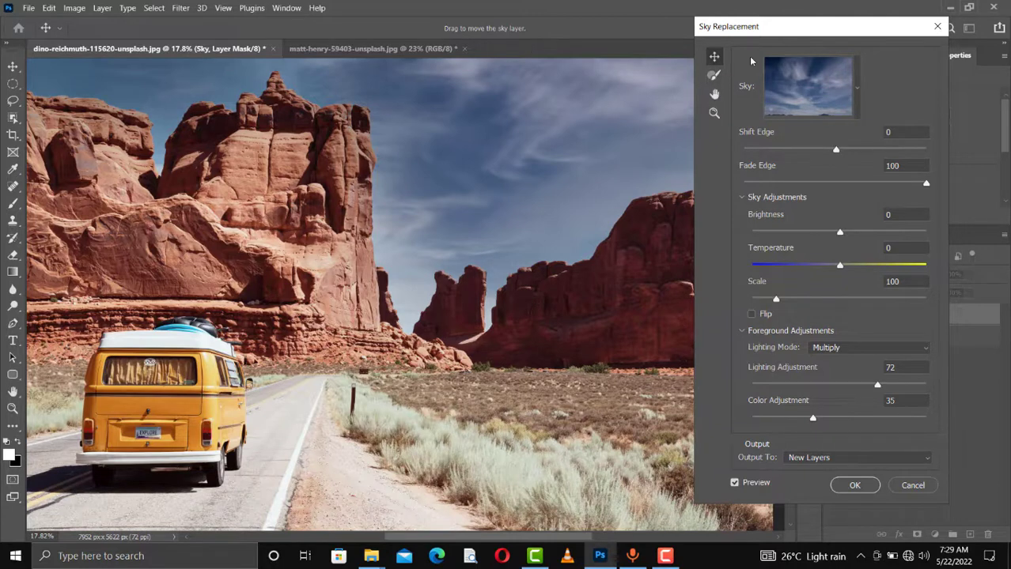
- Paint with the Sky Brush around the tallest rock peak, first adding and then subtracting the replacement sky
click(718, 74)
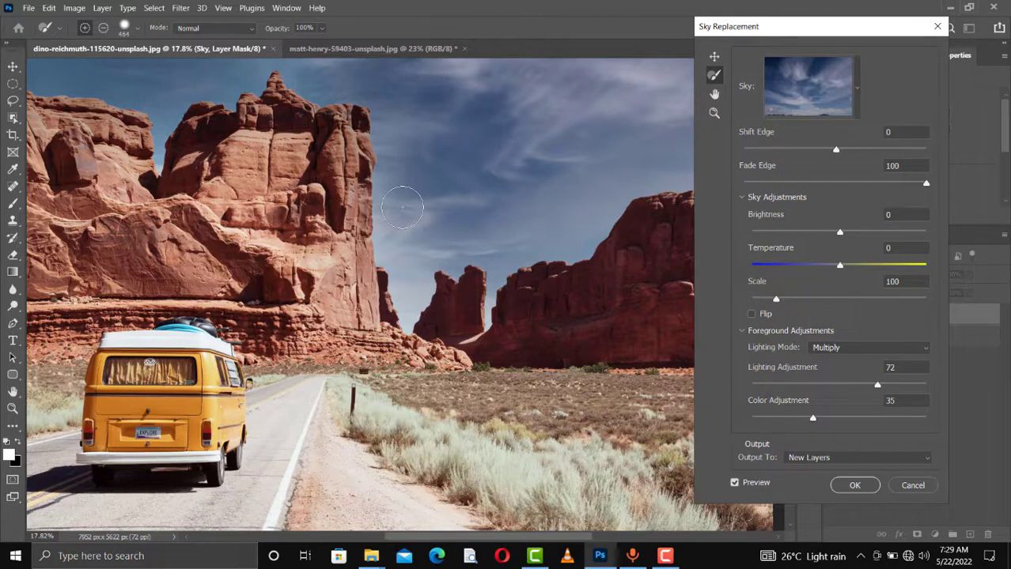
mouse_move(376, 222)
mouse_down()
mouse_move(373, 152)
mouse_move(355, 115)
mouse_move(269, 89)
mouse_up()
mouse_move(269, 82)
mouse_down()
mouse_move(311, 86)
mouse_move(226, 84)
mouse_up()
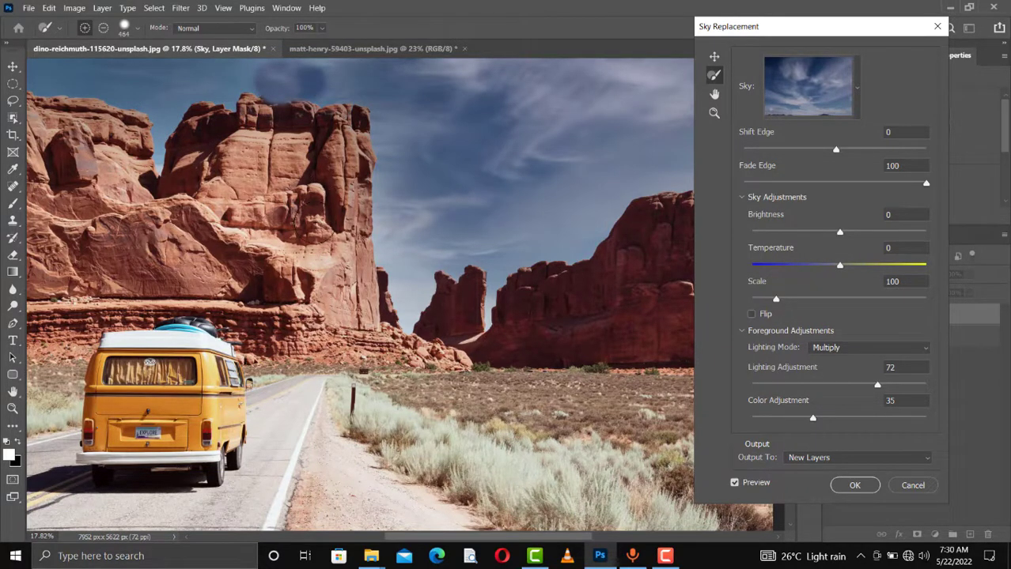
mouse_move(293, 83)
mouse_down()
mouse_move(253, 80)
mouse_move(273, 85)
mouse_move(237, 105)
mouse_move(194, 81)
mouse_move(253, 66)
mouse_move(174, 81)
mouse_move(225, 87)
mouse_up()
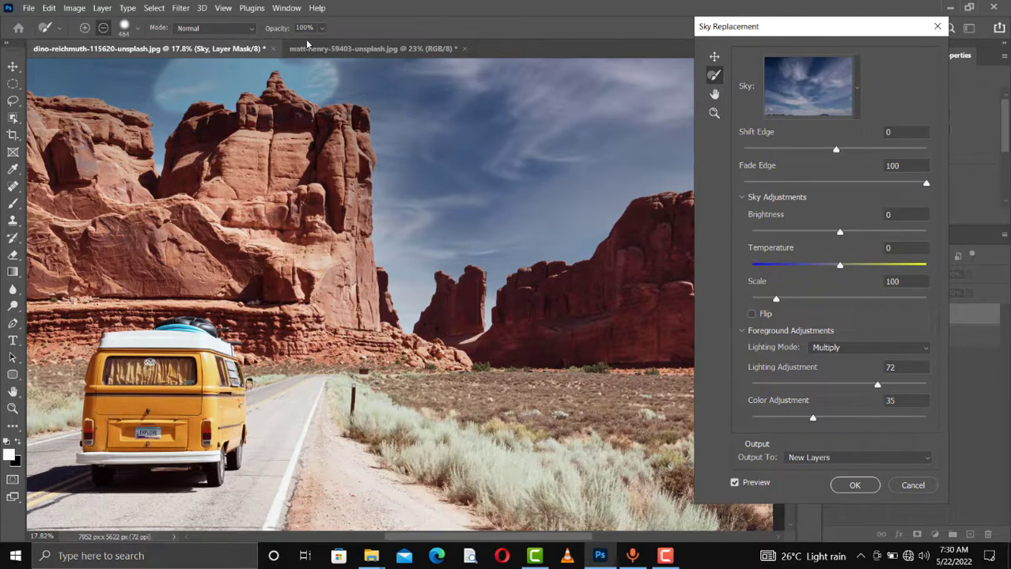
- Subtract more replacement sky beside the tallest rock peak with the Sky Brush in Multiply mode, and switch the brush back to adding
click(249, 32)
click(207, 75)
mouse_move(155, 87)
mouse_down()
mouse_move(175, 98)
mouse_move(136, 87)
mouse_move(138, 54)
mouse_up()
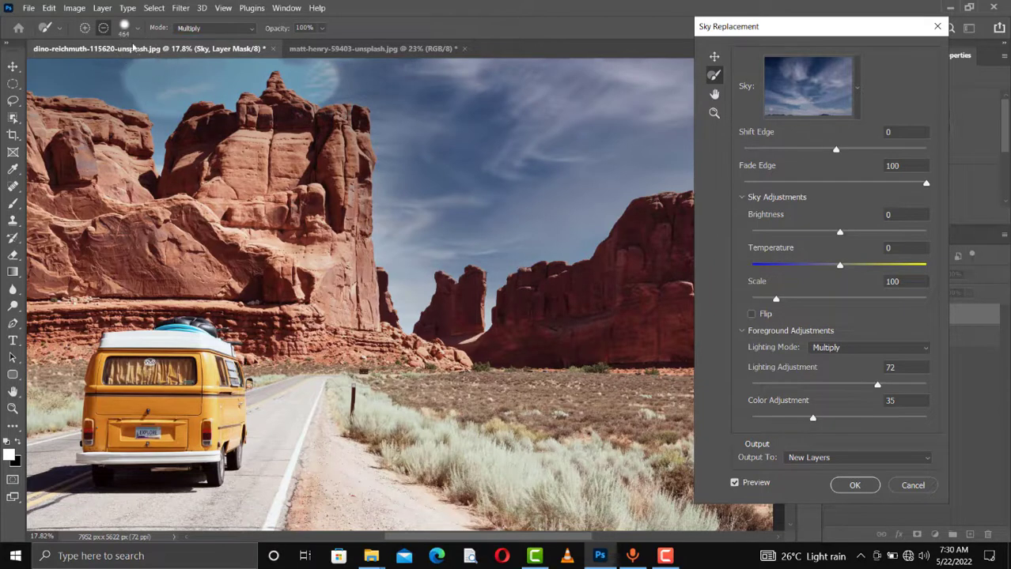
click(238, 30)
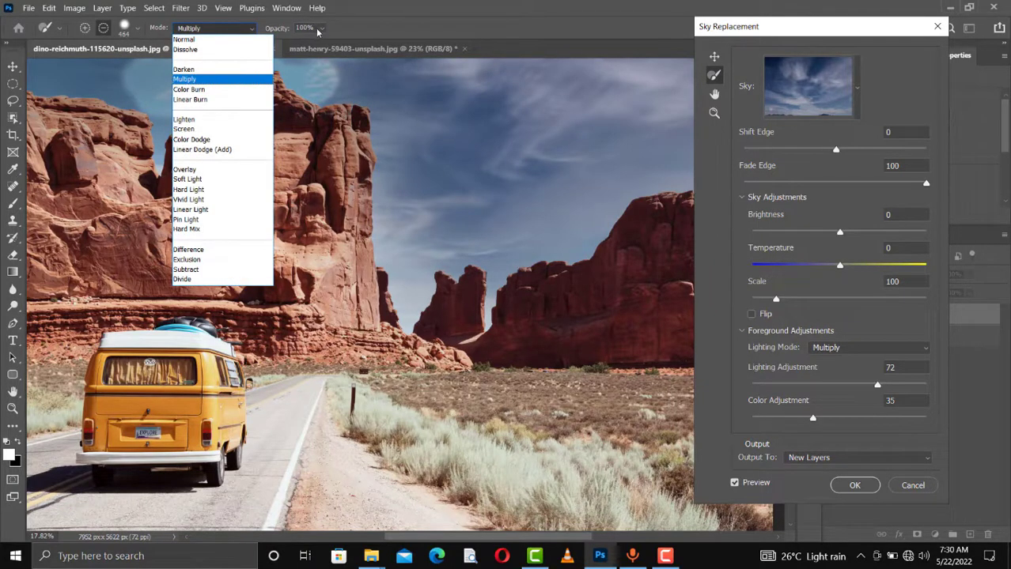
click(319, 30)
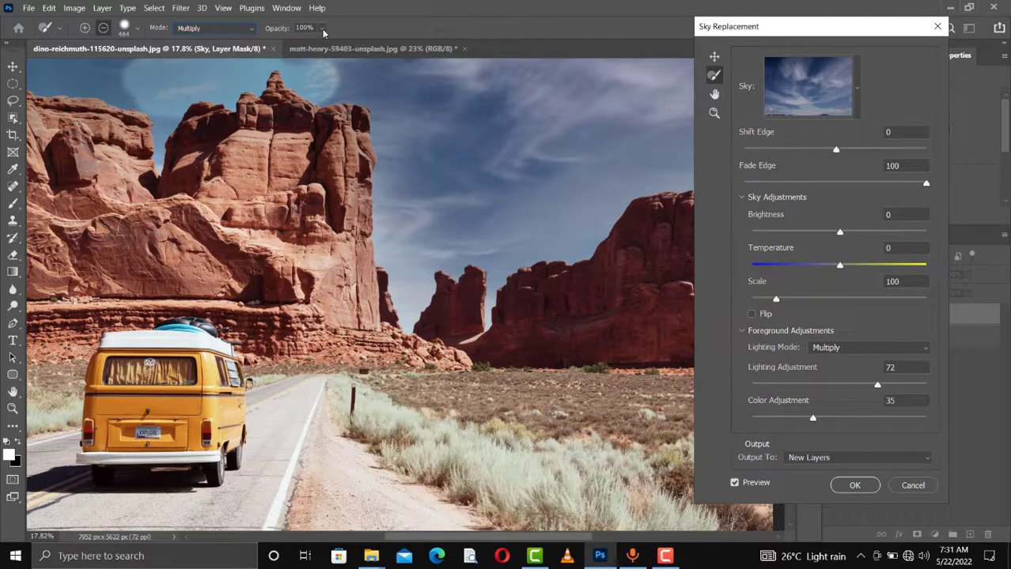
click(86, 29)
- Pan the canvas with the Hand tool to view the photo's upper-left corner and the brushed sky area
click(715, 96)
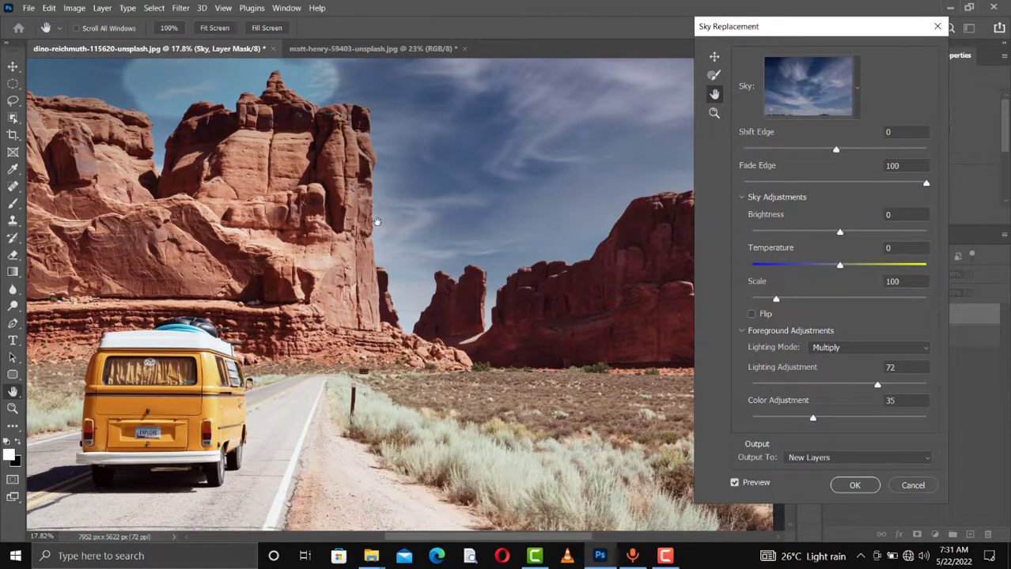
drag(409, 166, 558, 247)
drag(399, 210, 601, 309)
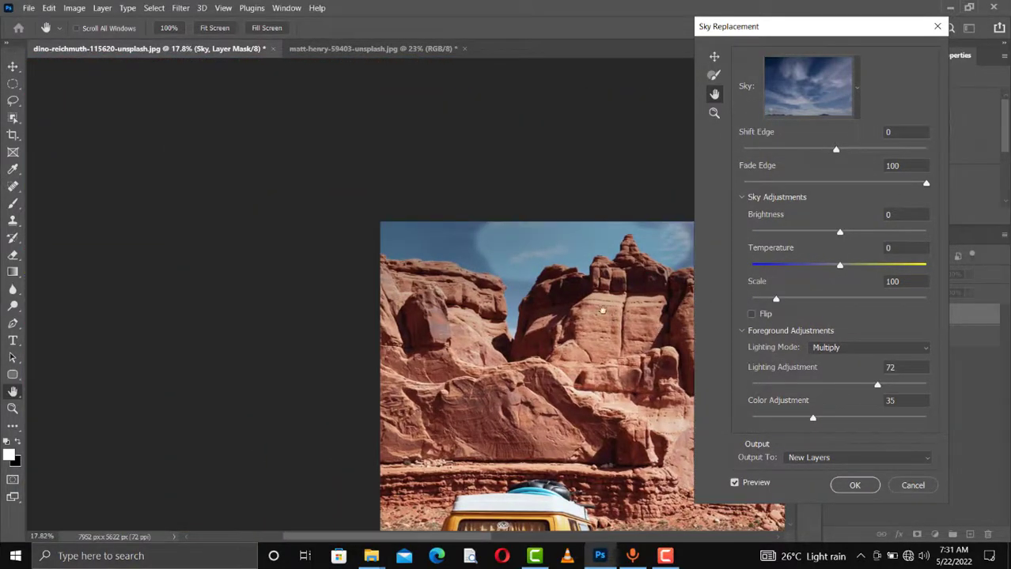
- Examine the brushed sky around the tallest rock peak, in the whole photo and zoomed in to 50%
click(254, 30)
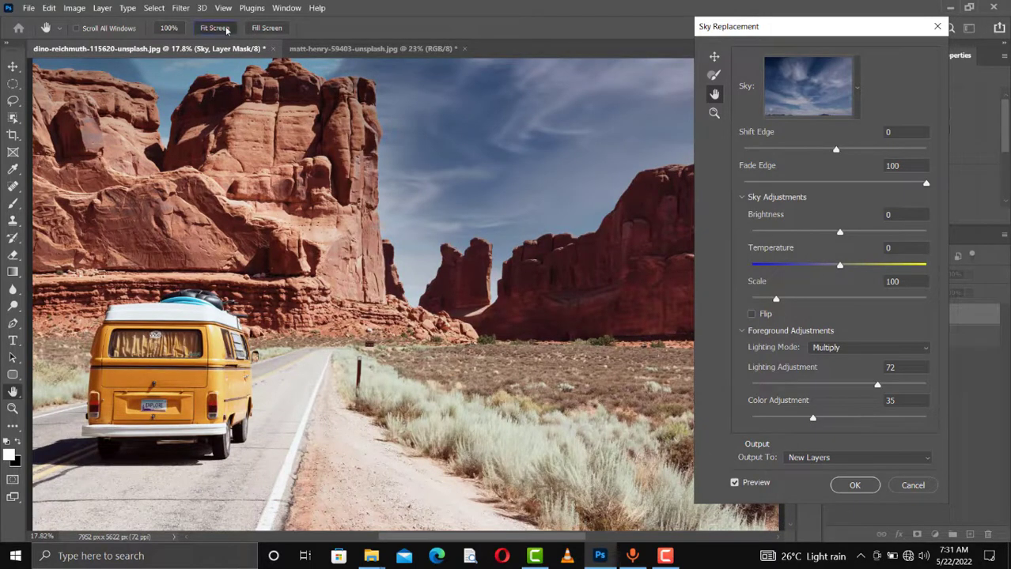
click(227, 29)
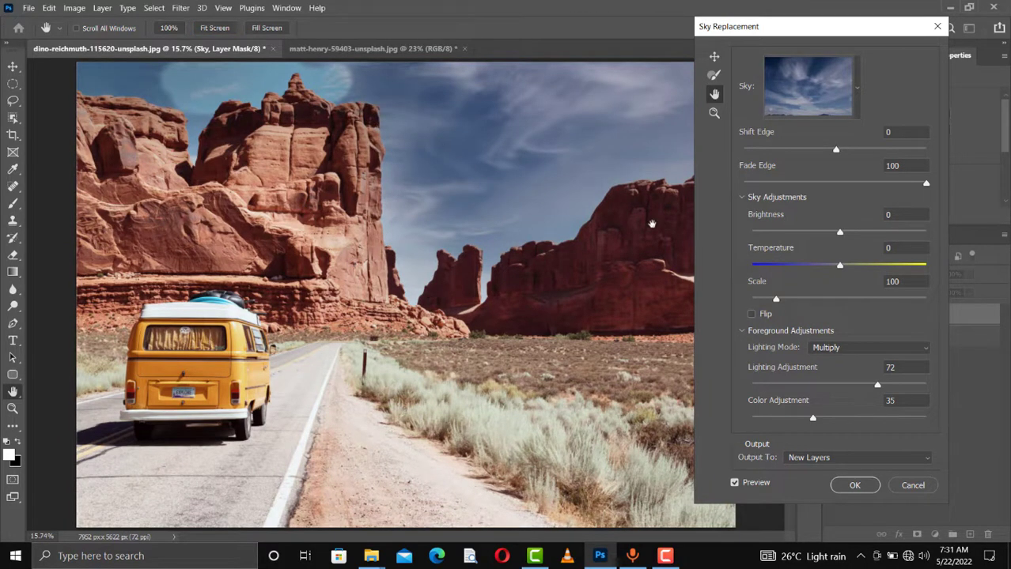
click(714, 114)
click(340, 88)
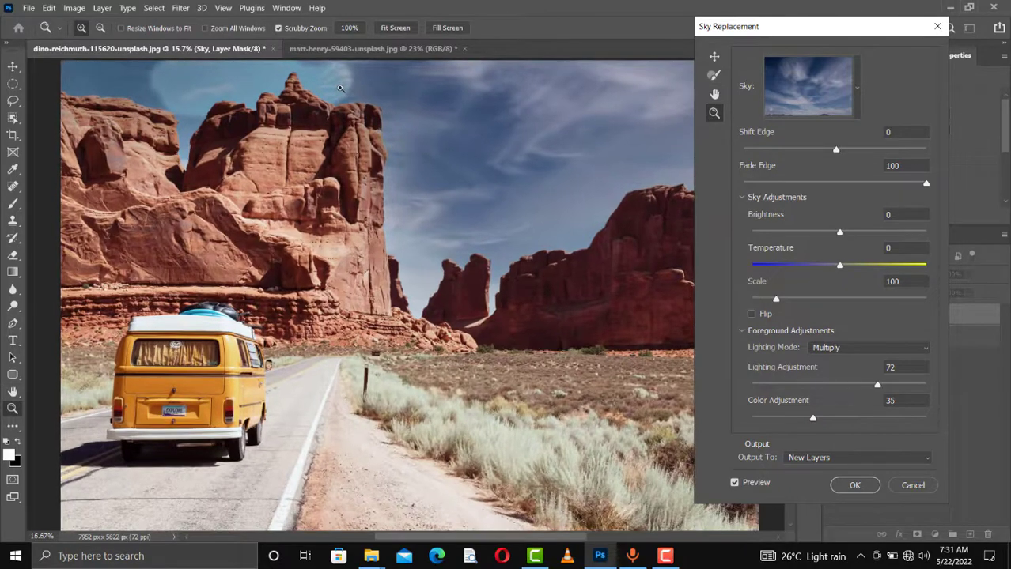
click(340, 88)
click(340, 88)
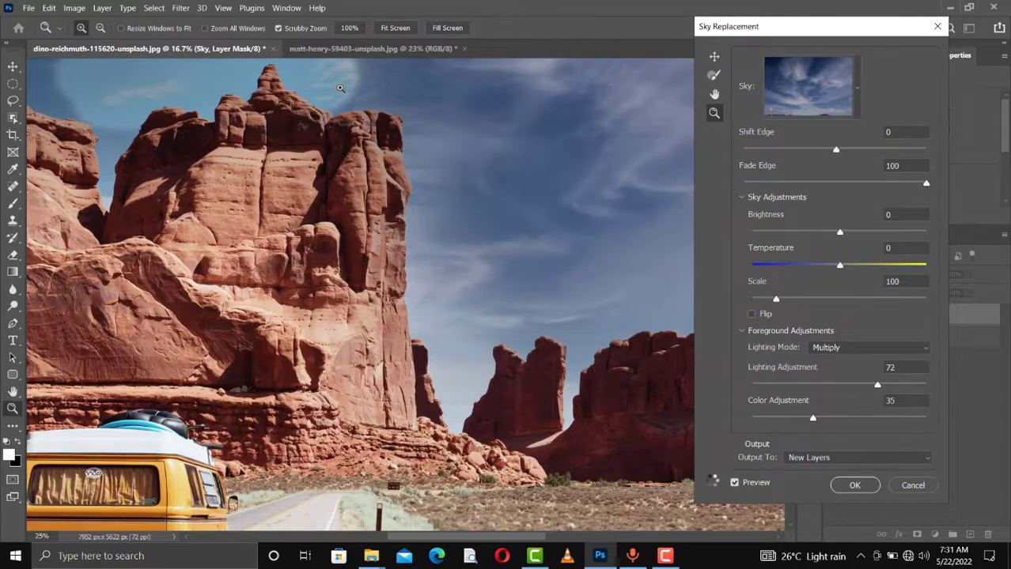
click(714, 93)
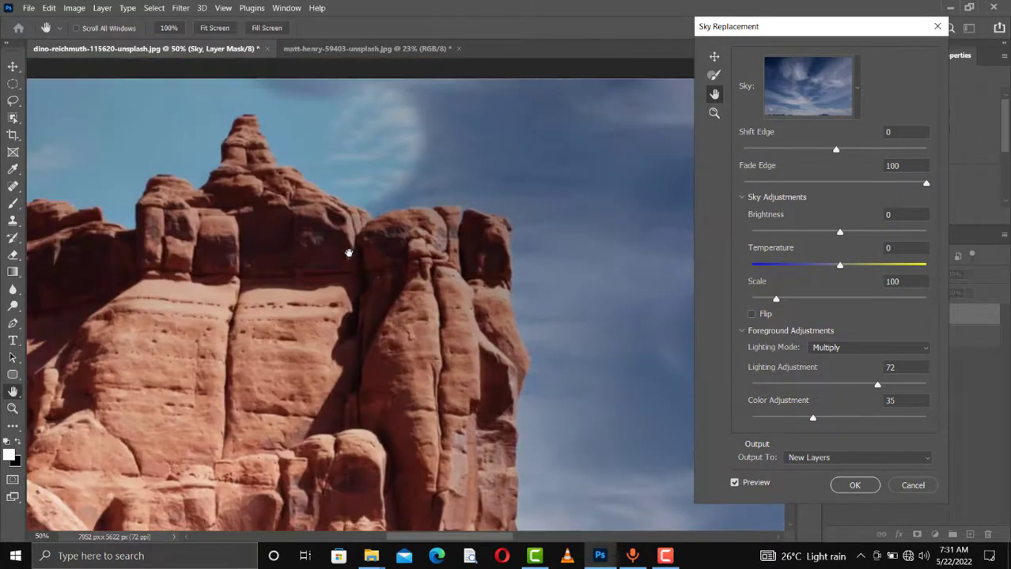
drag(251, 199, 367, 267)
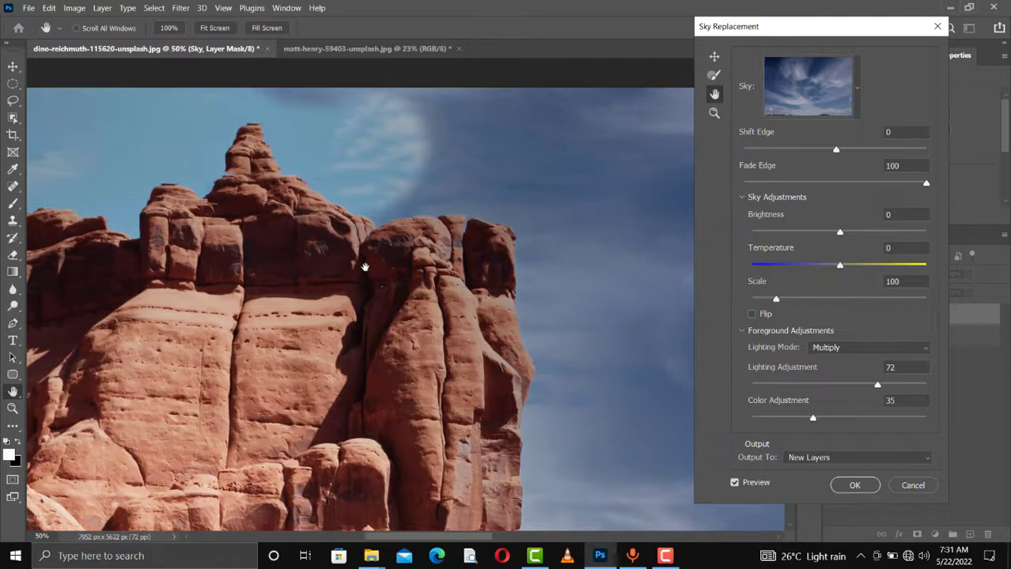
drag(290, 195, 387, 270)
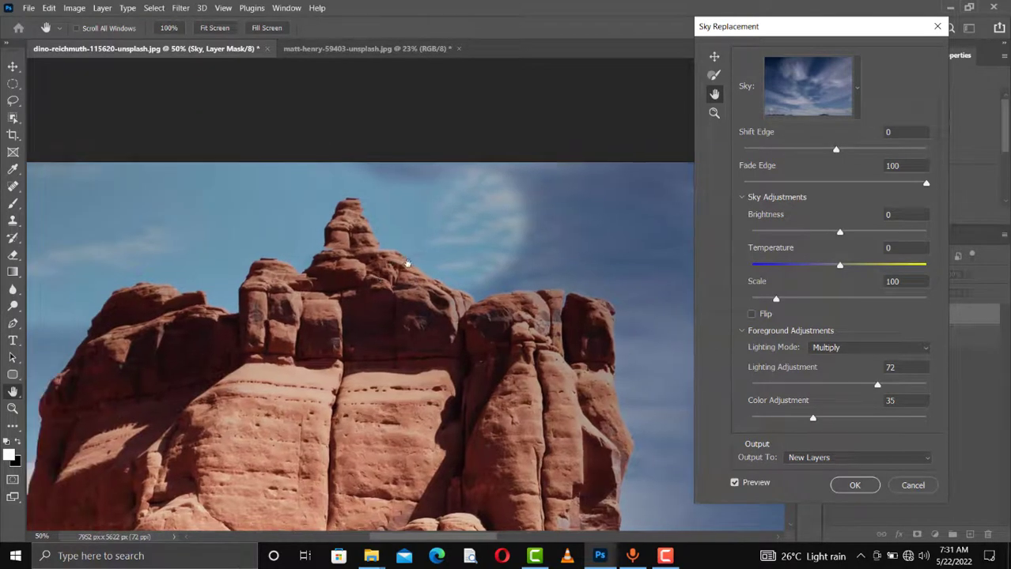
drag(276, 265, 384, 253)
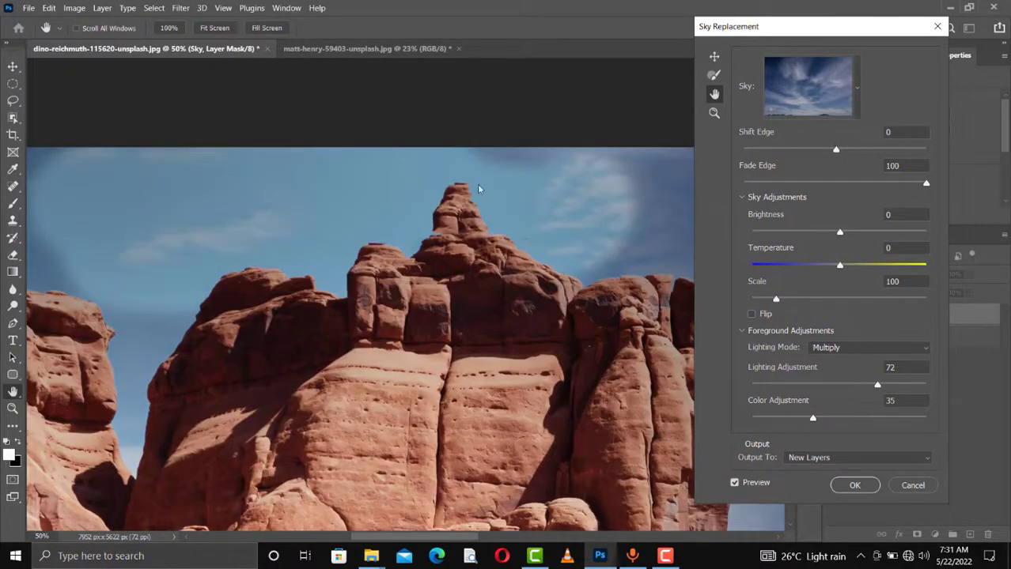
- Try the Sky Brush in Multiply mode on the sky beside the tallest peak, and return to the whole photo
click(714, 74)
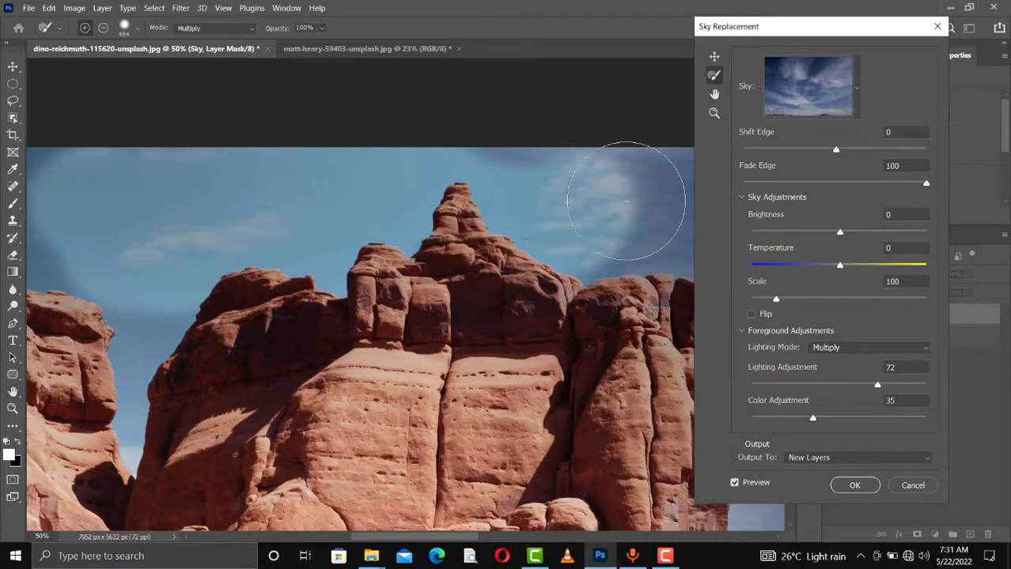
drag(612, 195, 554, 193)
click(713, 114)
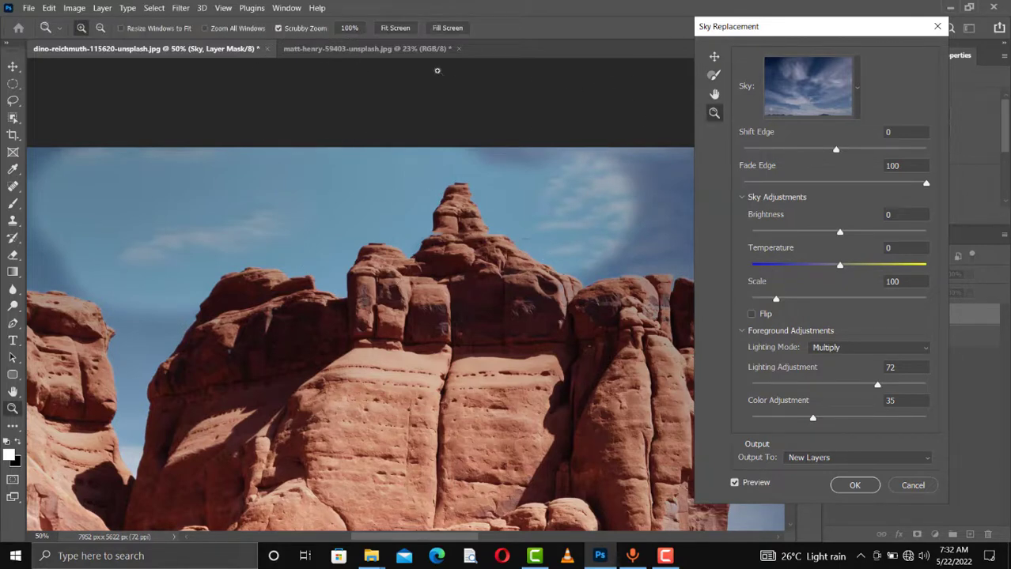
click(392, 30)
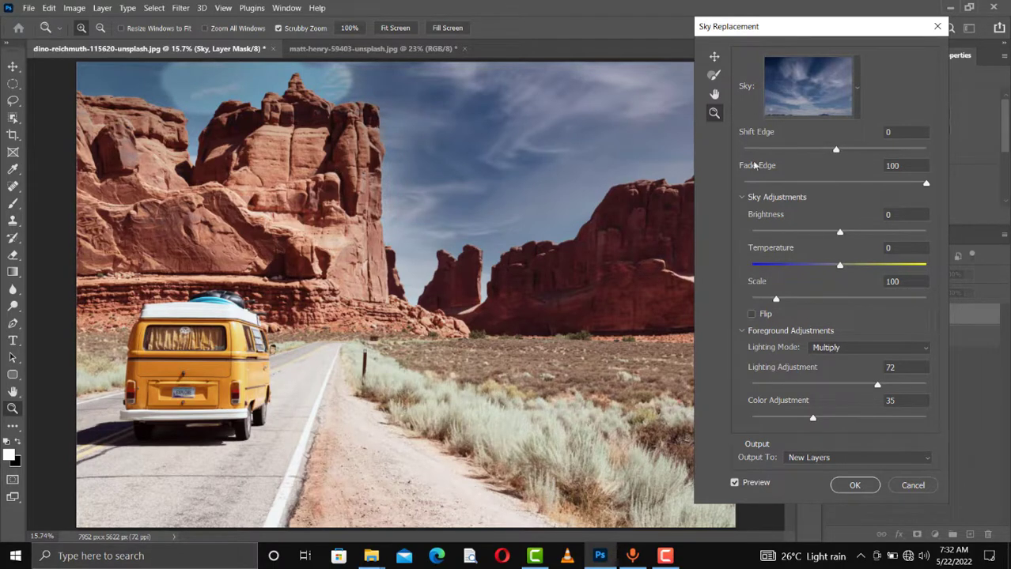
- Replace the sky with the blue-to-orange sunset preset, and reposition the sky with the Sky Move tool
click(856, 100)
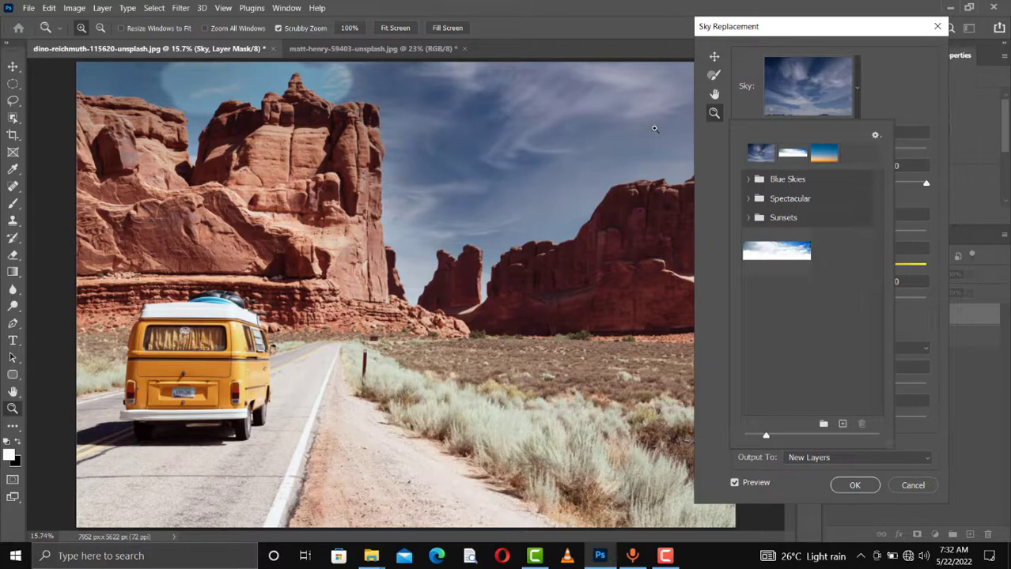
click(823, 155)
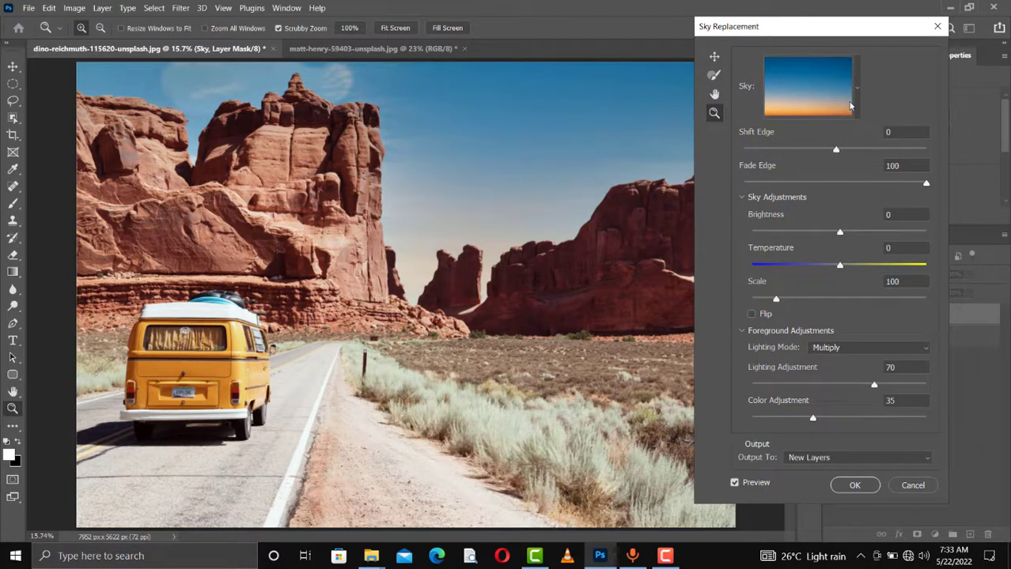
click(713, 57)
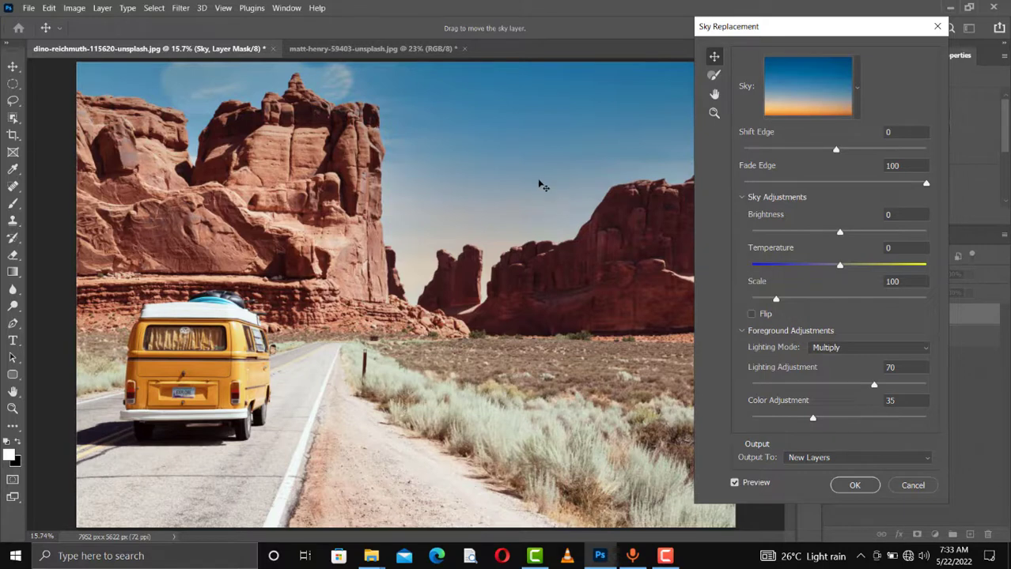
mouse_move(539, 164)
mouse_down()
mouse_move(531, 133)
mouse_move(528, 160)
mouse_move(526, 148)
mouse_up()
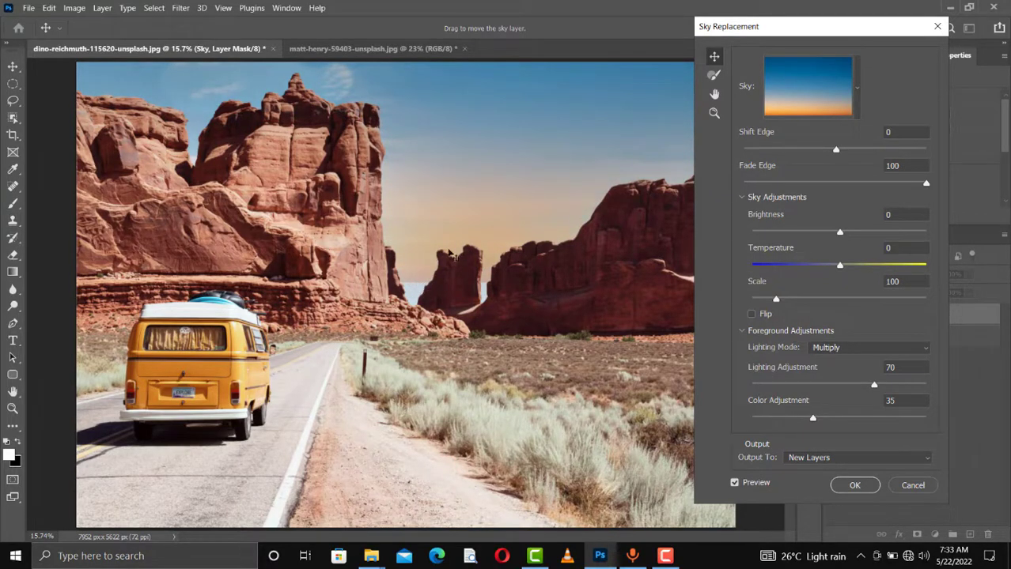
drag(481, 224, 439, 237)
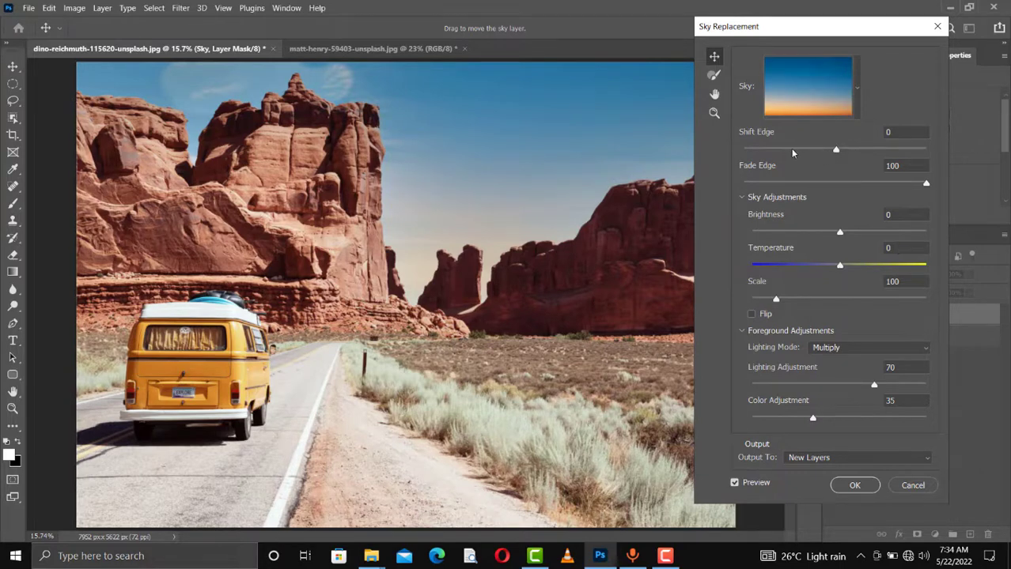
- Try the sky's Shift Edge at -83 and at 72 to compare the sky boundary
click(839, 150)
drag(839, 150, 756, 162)
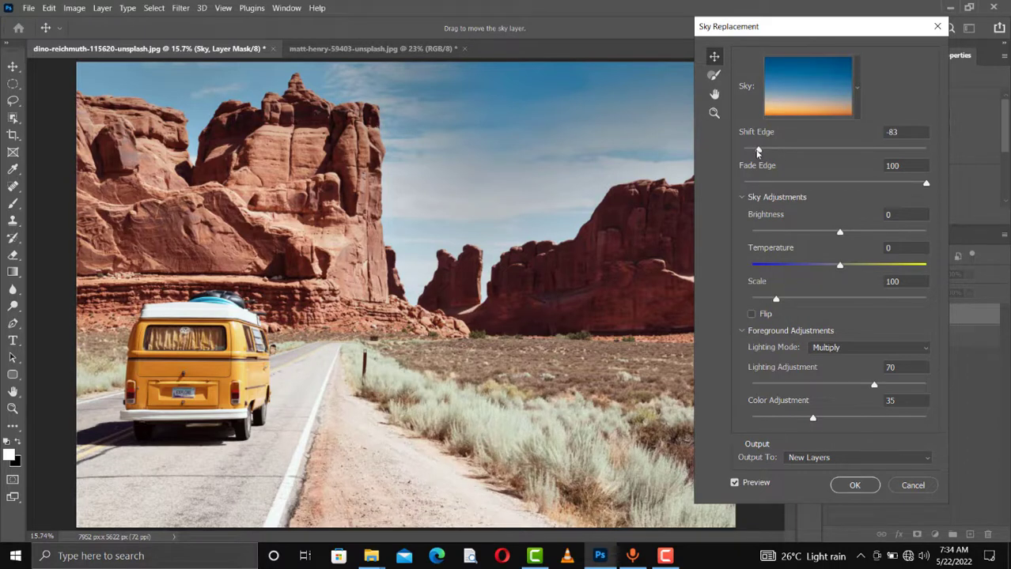
drag(758, 152, 767, 152)
click(859, 151)
drag(866, 151, 900, 149)
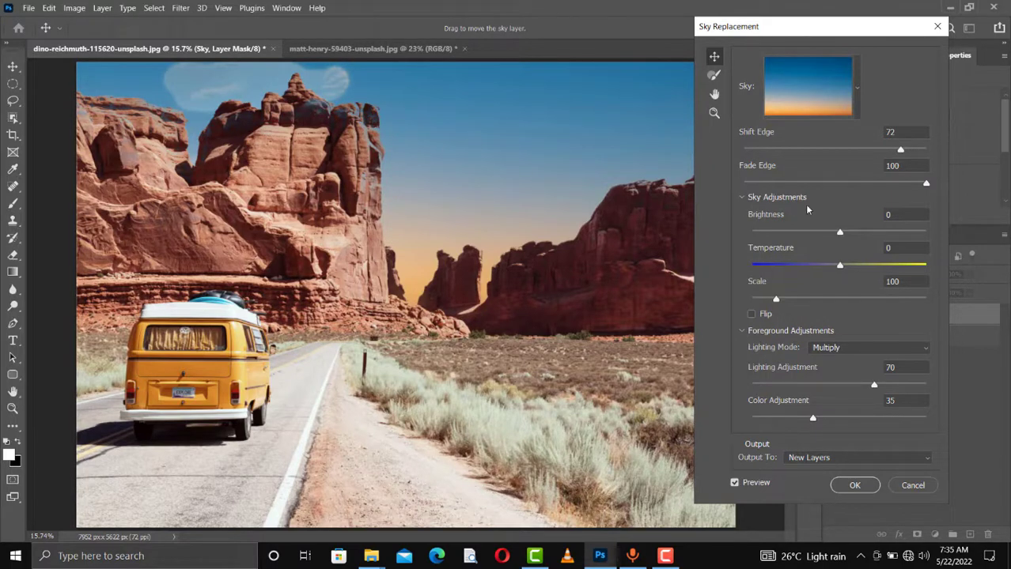
- Reset the sky's Shift Edge to 0 and lower it stepwise to -5
click(826, 150)
click(899, 131)
text(0)
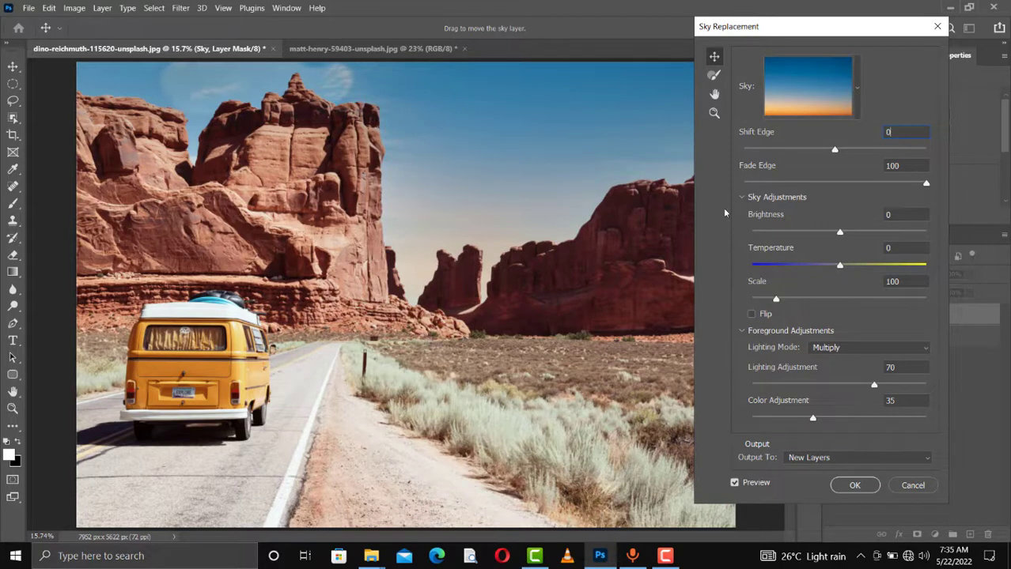
key(Down)
key(Down)
key(Down)
key(Down)
key(Down)
- Try the sky's brightness at 49 and -59, settle on -3, and set its temperature to 26
drag(860, 234, 881, 234)
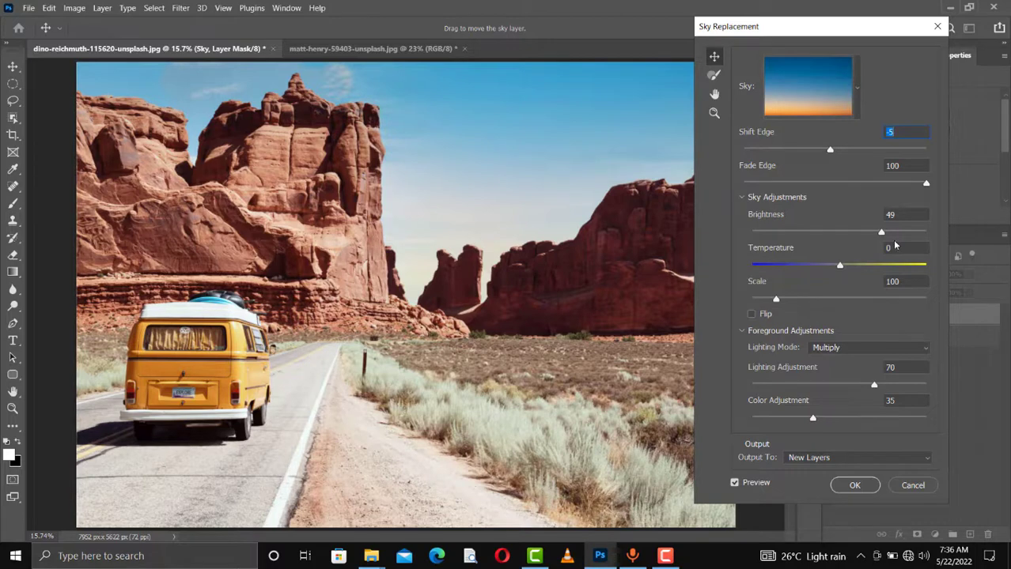
click(787, 232)
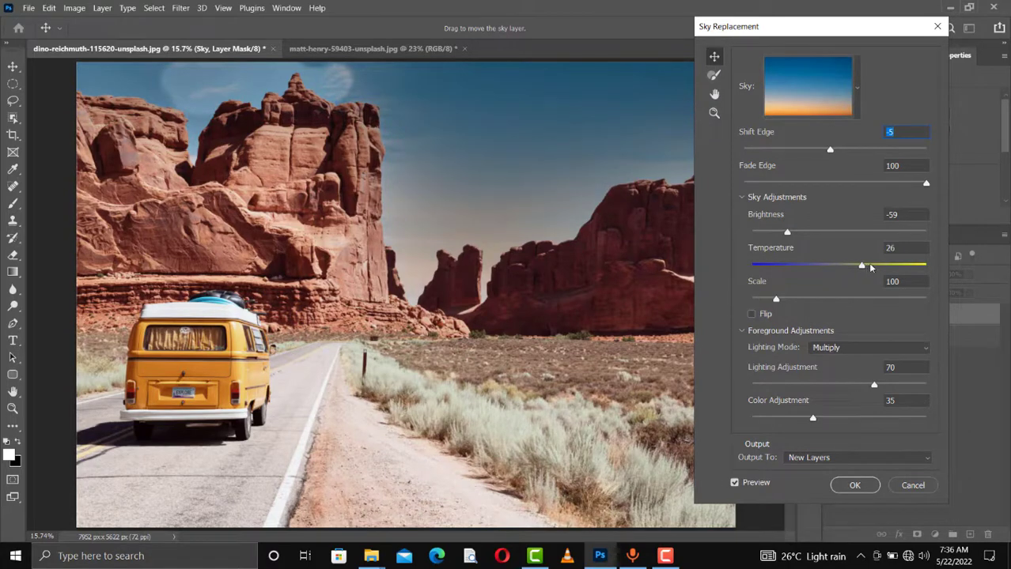
click(820, 230)
click(837, 231)
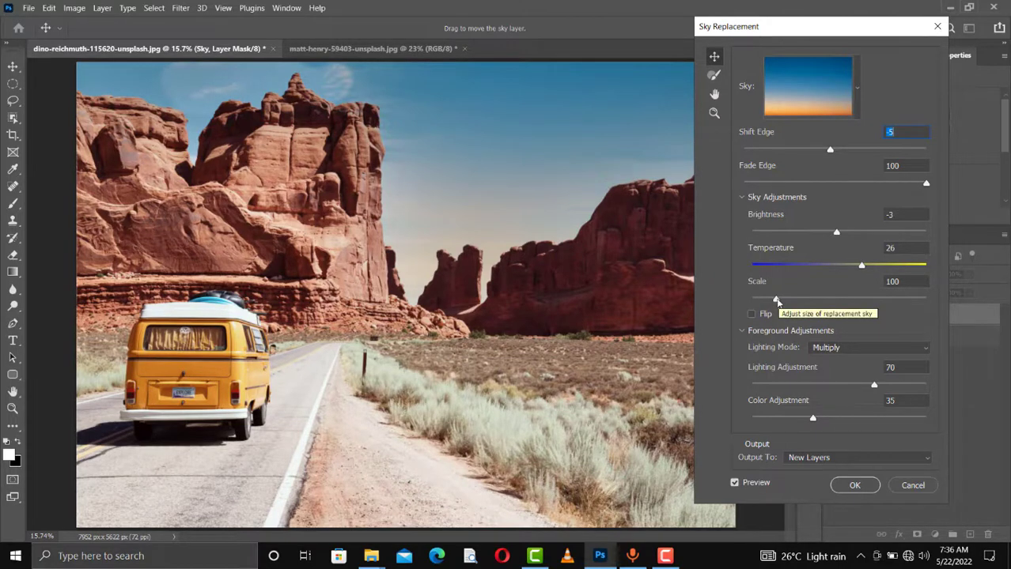
- Try the replacement sky's scale at values between 58 and 150, and set it to 181
drag(778, 299, 799, 299)
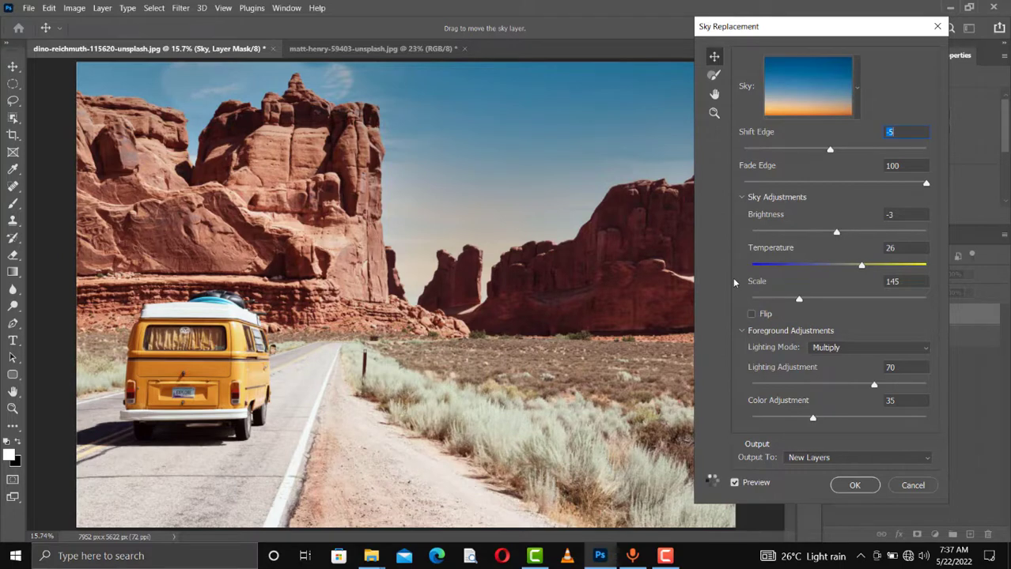
click(764, 301)
drag(832, 36, 868, 39)
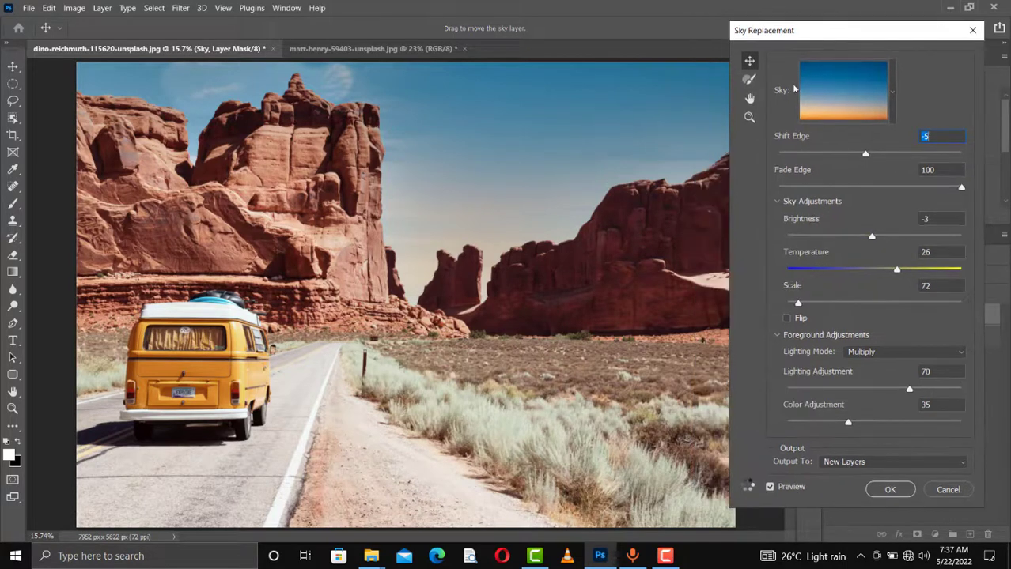
click(749, 98)
click(838, 303)
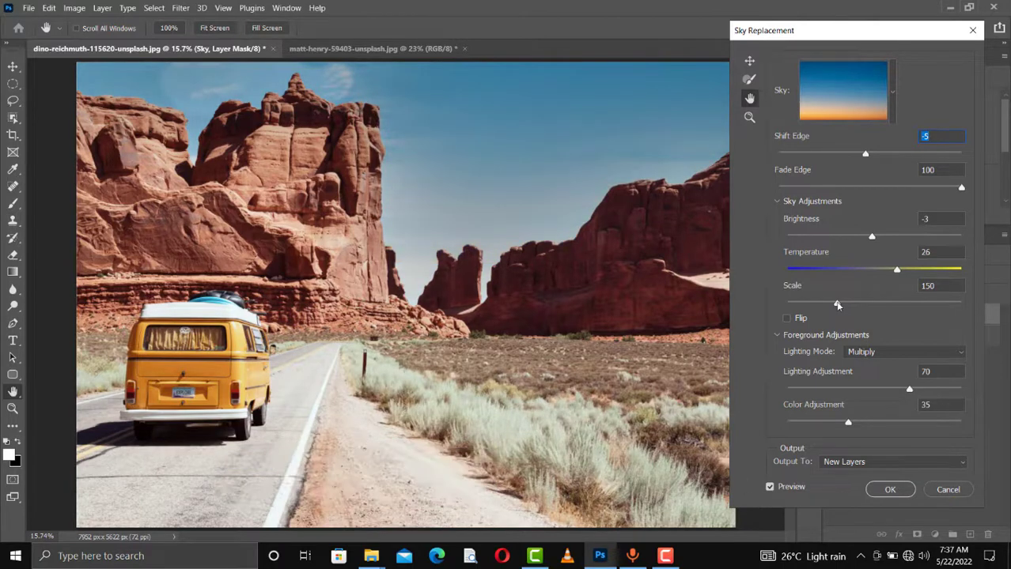
drag(837, 306, 807, 303)
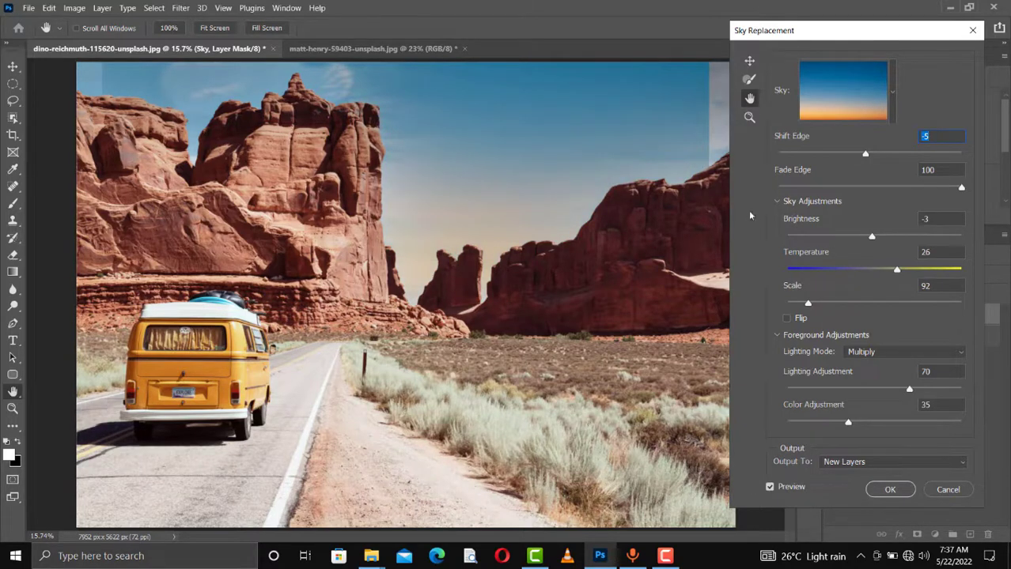
click(792, 303)
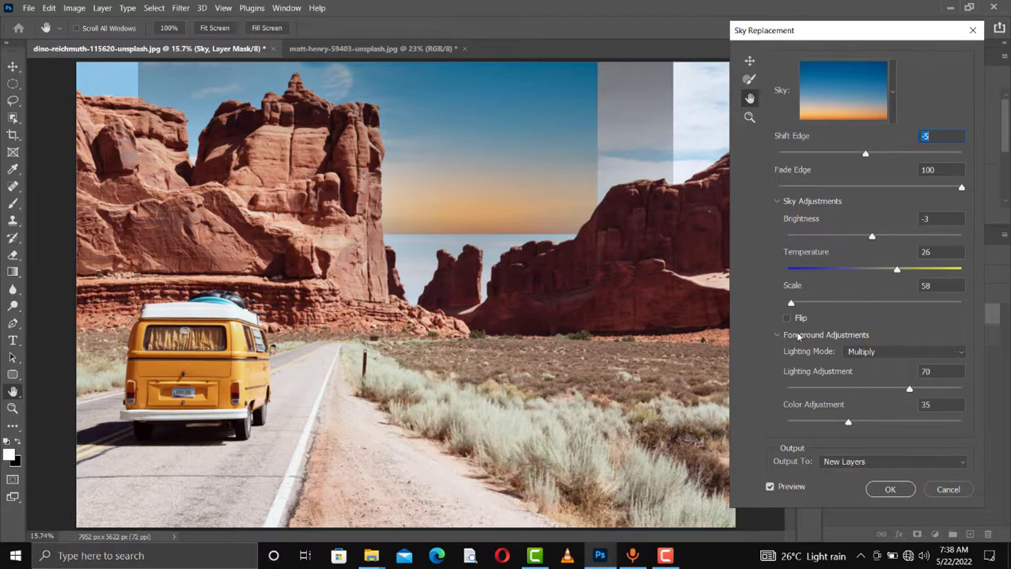
drag(791, 303, 852, 304)
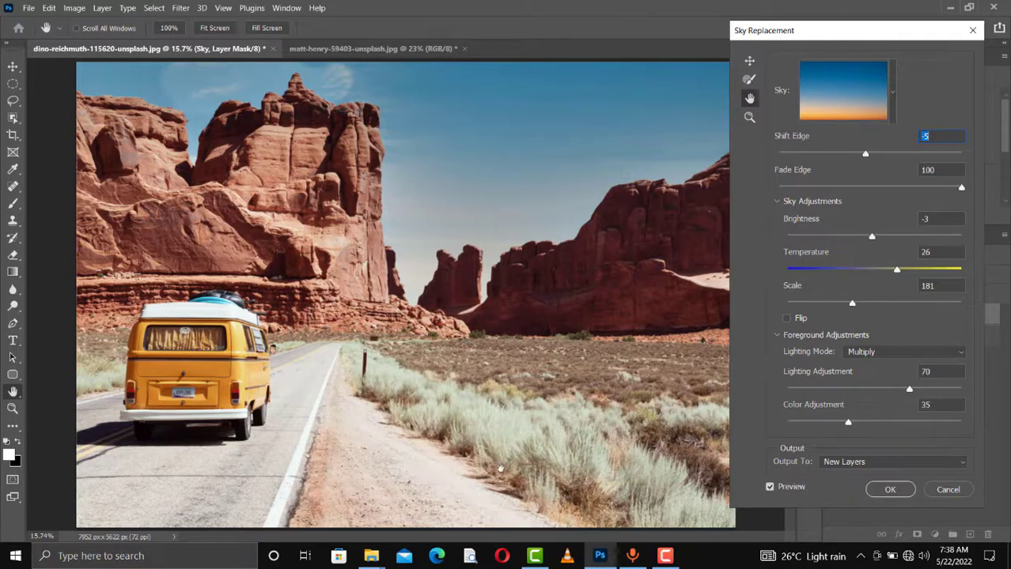
- Set the foreground's Lighting Adjustment to 50 and Color Adjustment to 83, and compare the photo with the preview off and on
click(874, 389)
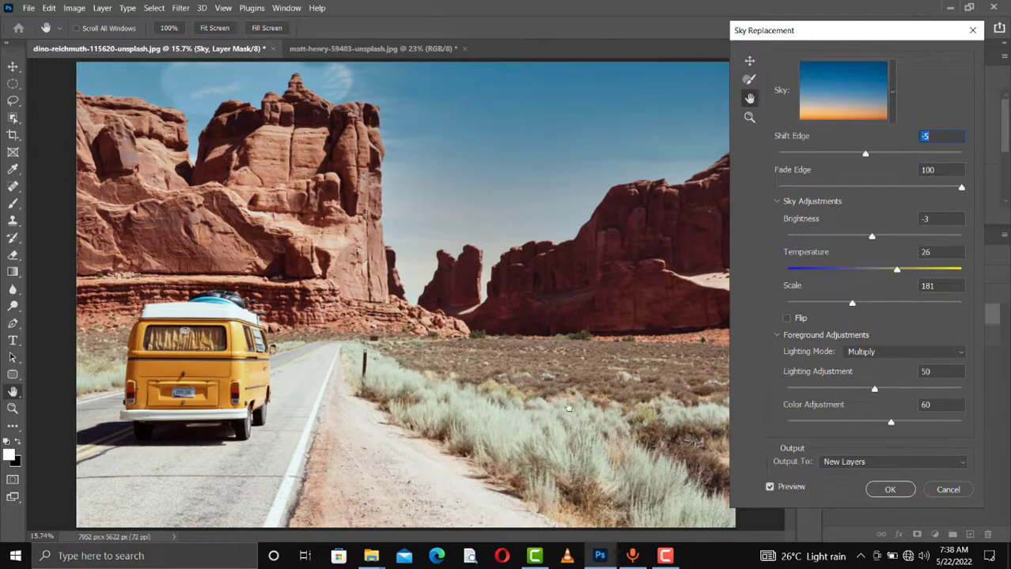
click(932, 423)
click(770, 488)
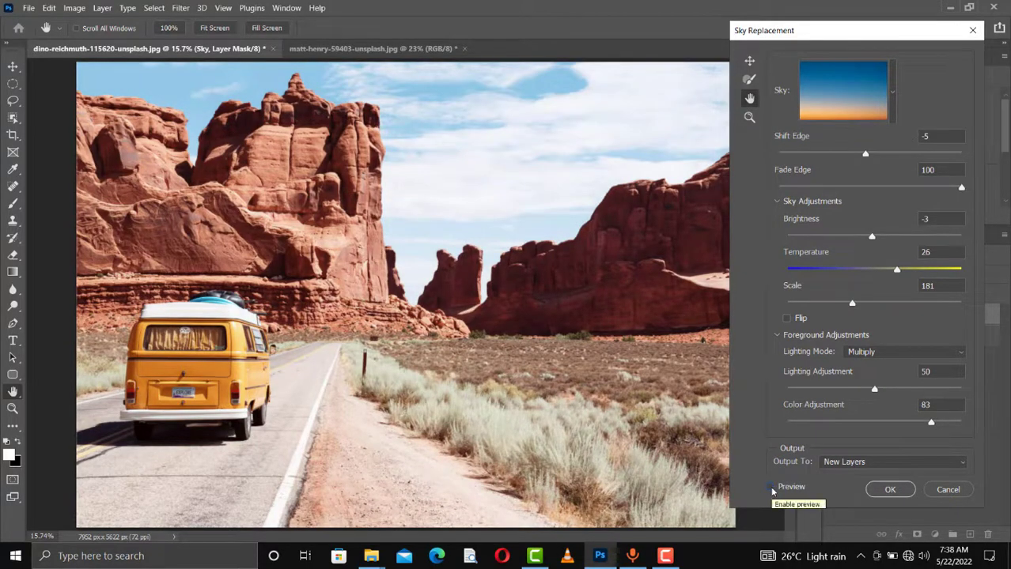
click(771, 489)
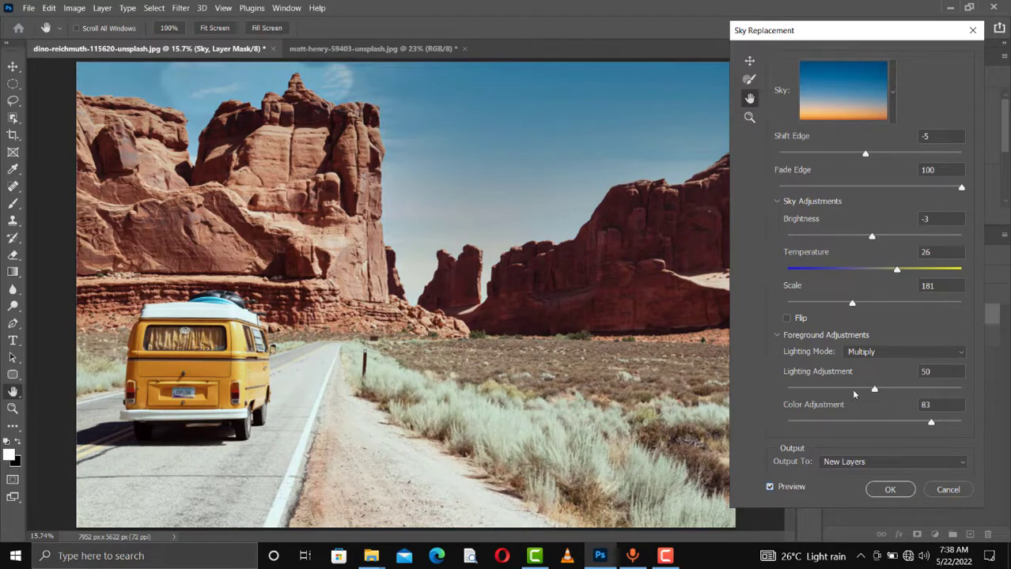
- Apply the sky replacement with its output set to New Layers, and select the Sky Temperature adjustment layer
click(911, 466)
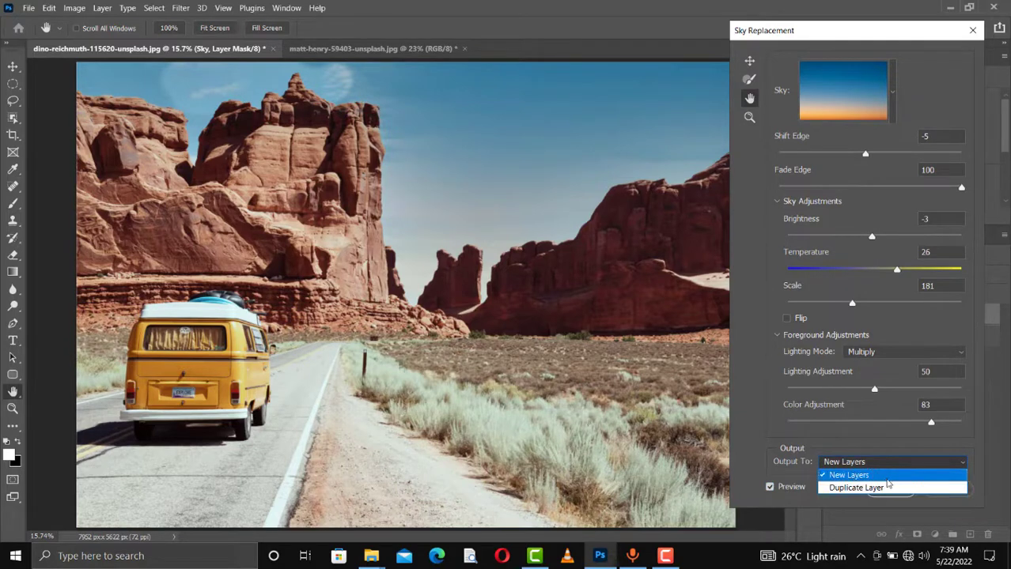
click(848, 476)
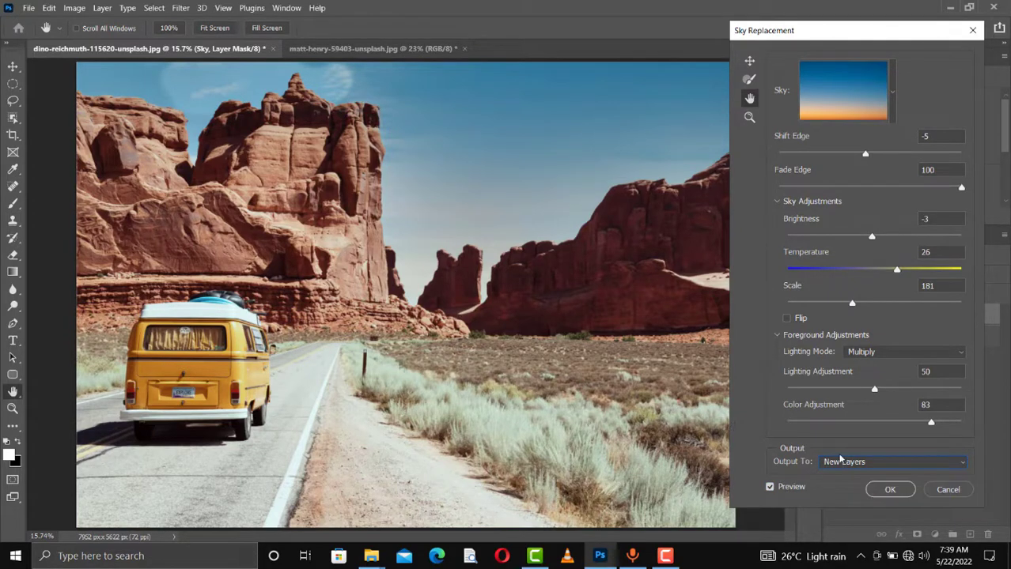
click(890, 490)
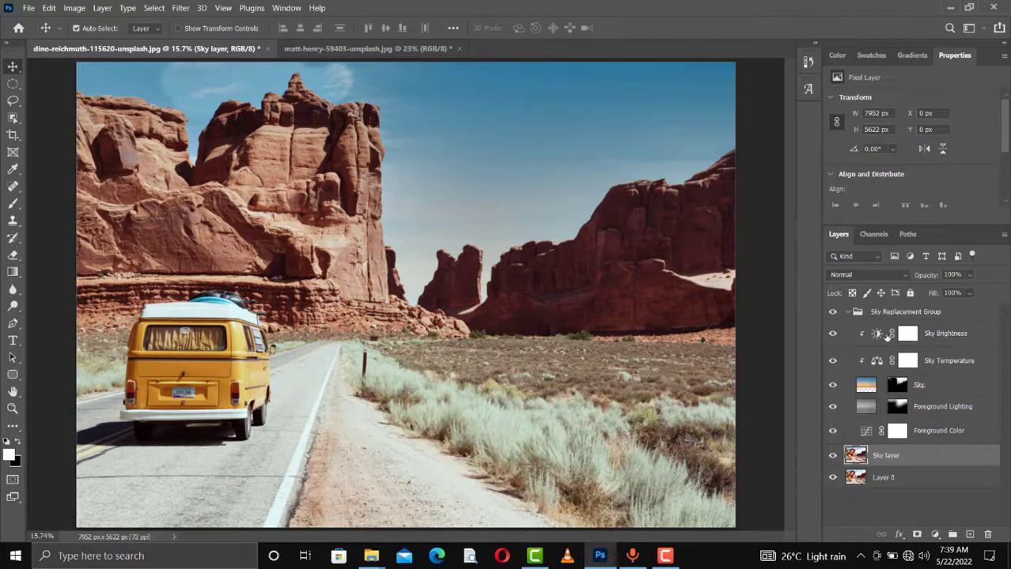
click(937, 371)
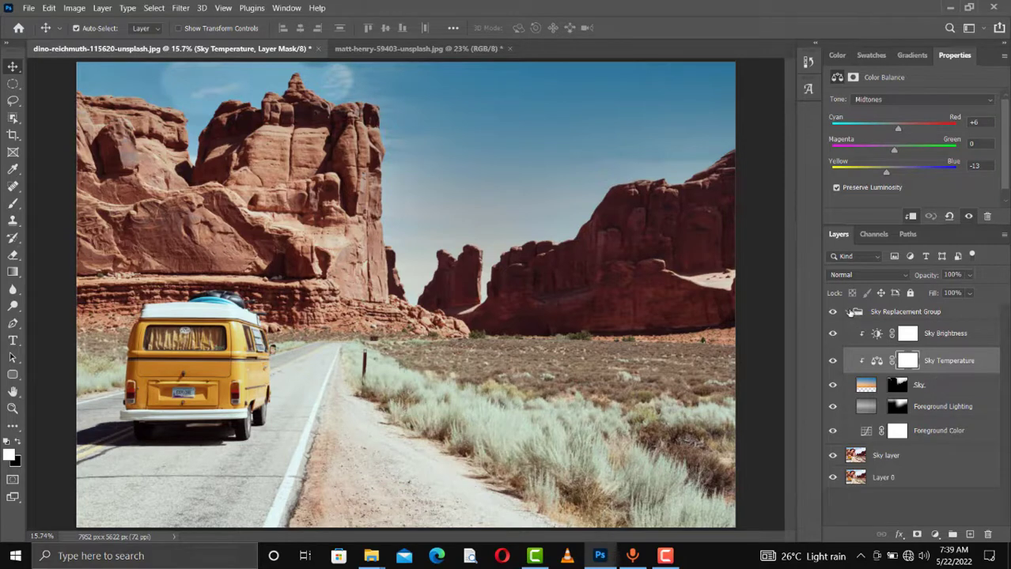
- Add a Hue/Saturation adjustment layer directly above the Sky layer in the Sky Replacement Group
click(848, 313)
click(848, 312)
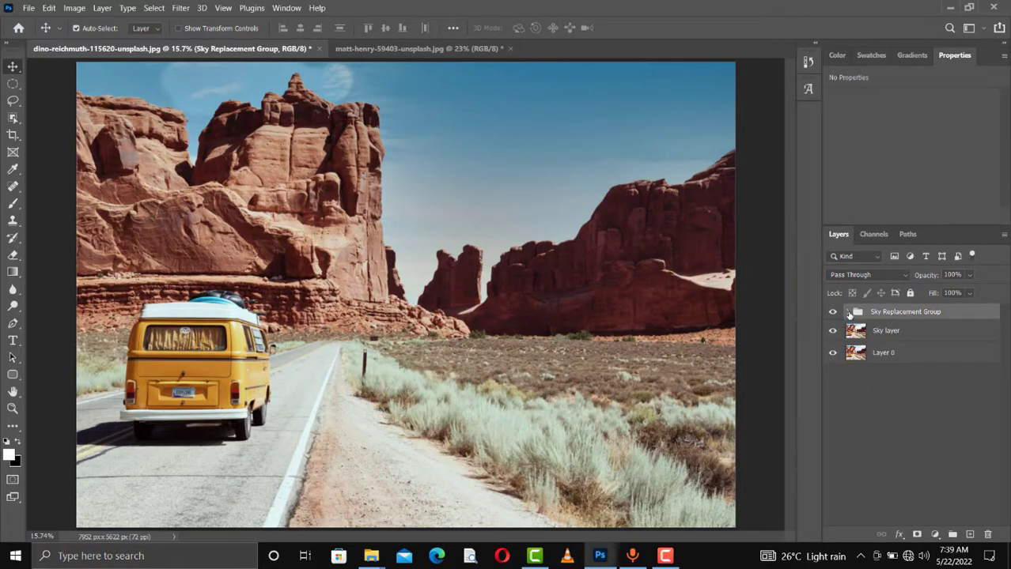
click(849, 312)
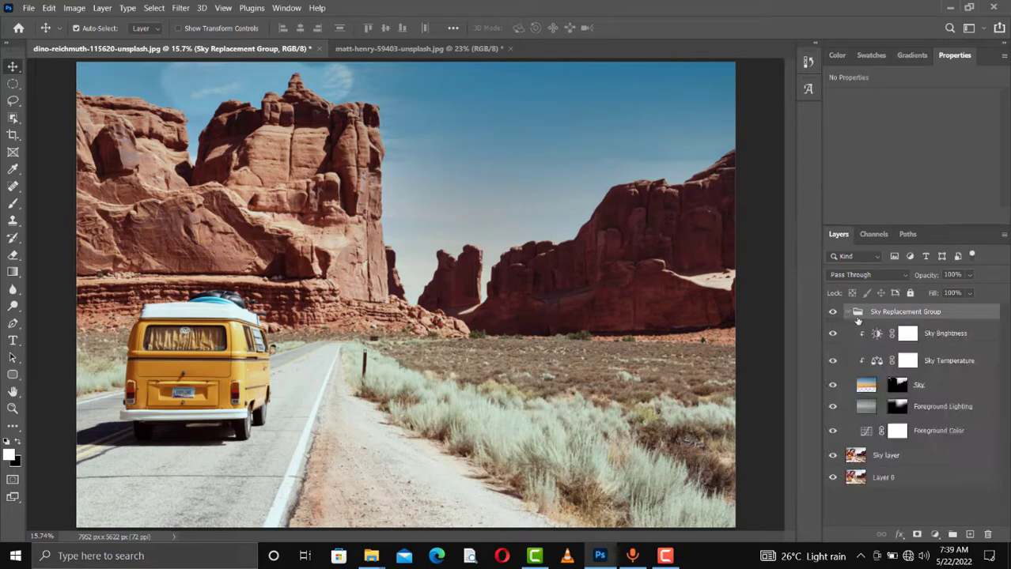
click(949, 393)
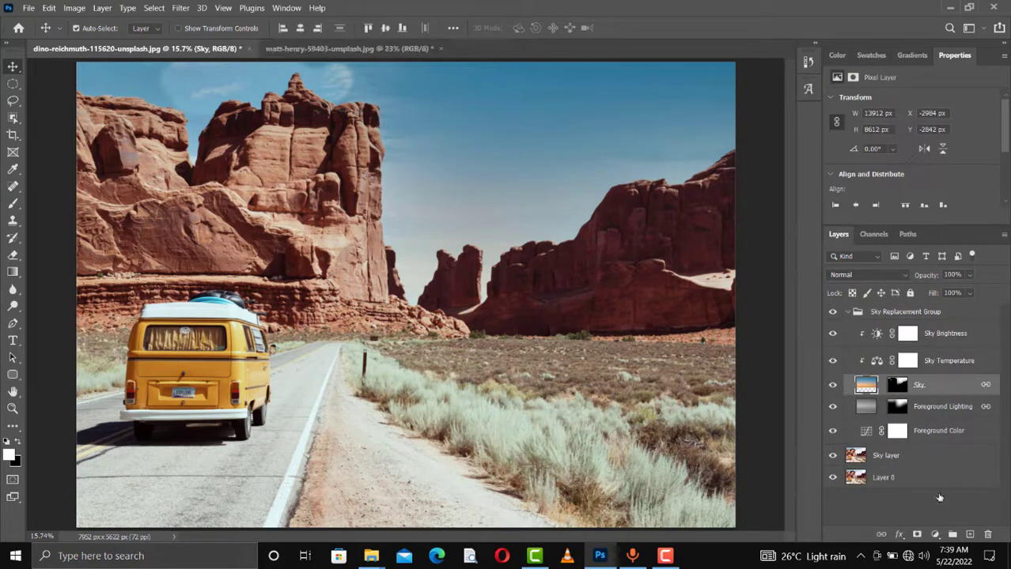
click(935, 535)
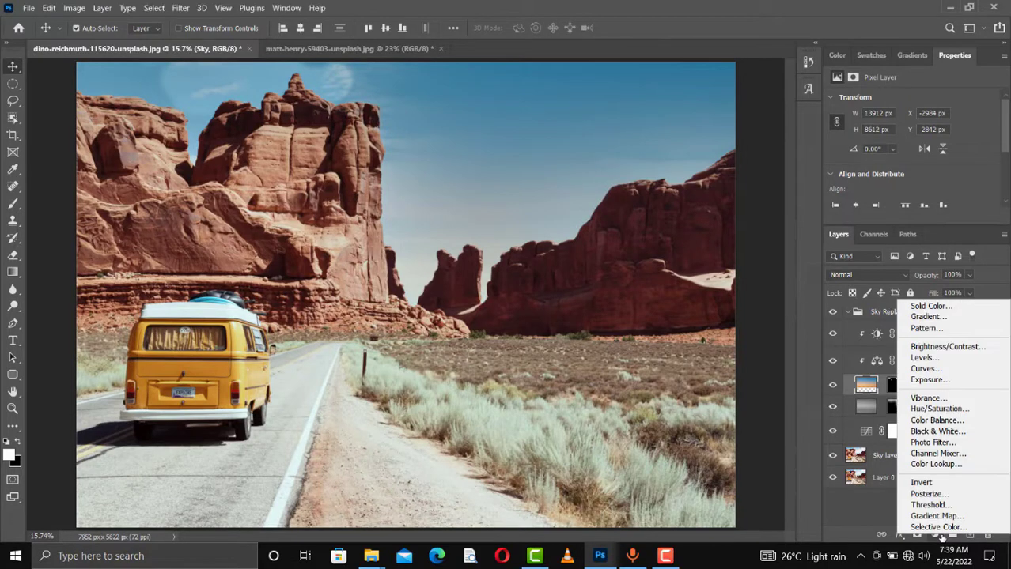
click(938, 409)
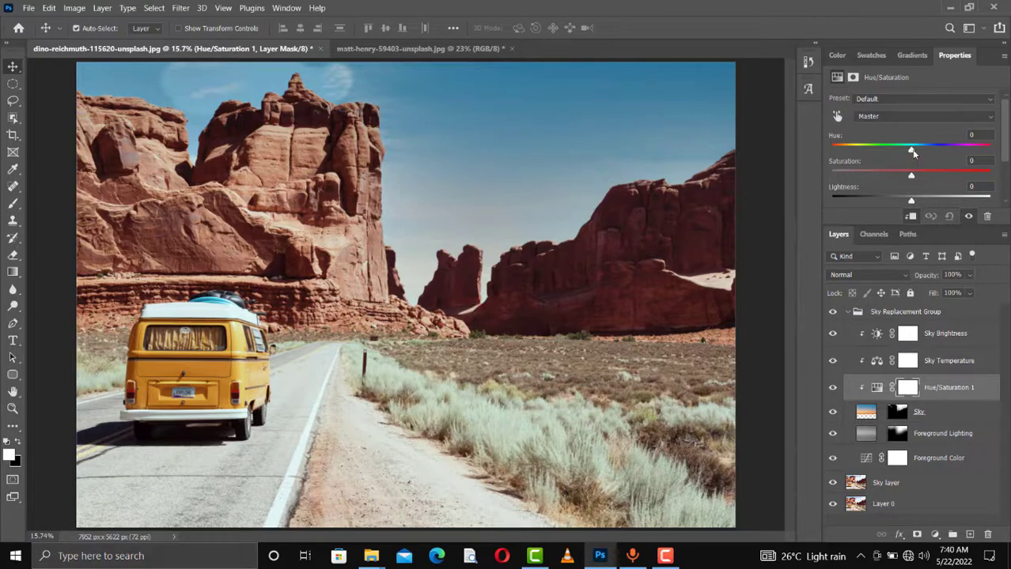
- Try the sky's Hue at +38 and -135, with Saturation at +36, on the Hue/Saturation adjustment layer
drag(911, 153, 915, 154)
click(940, 154)
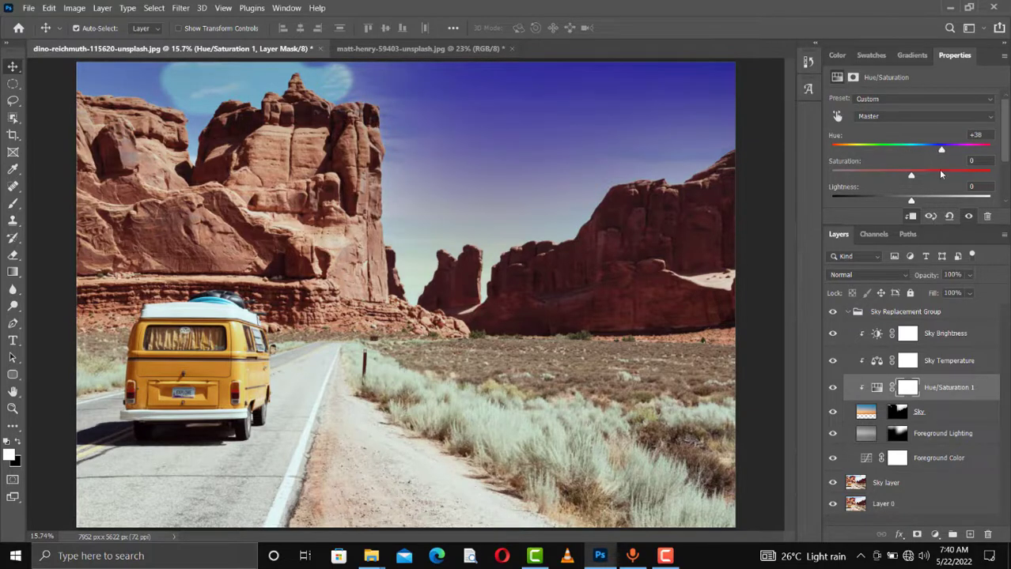
click(940, 174)
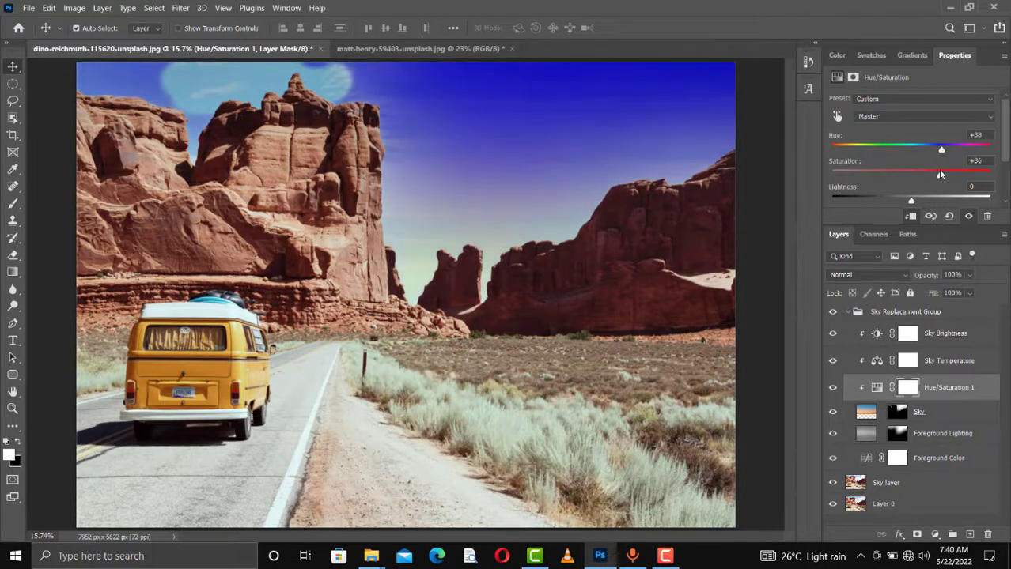
click(849, 149)
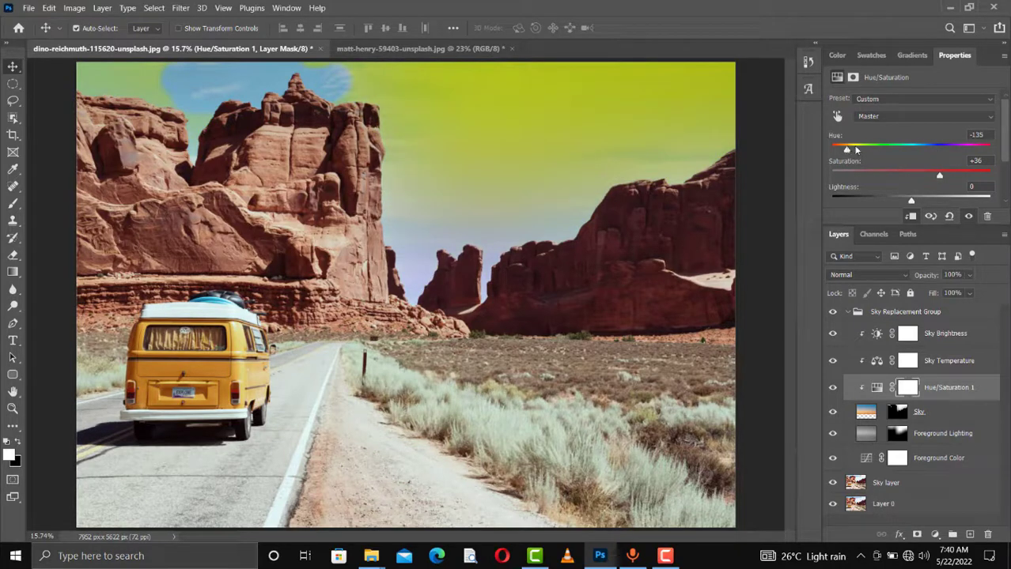
drag(861, 150, 899, 151)
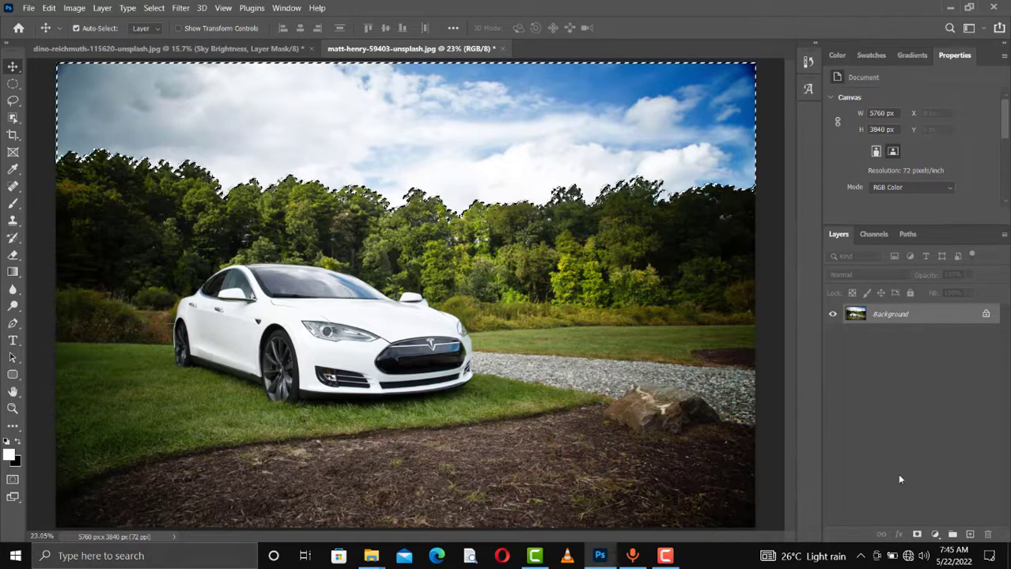
- Try masking the car photo with the sky selection, both normally and inverted, and undo the masks
click(917, 535)
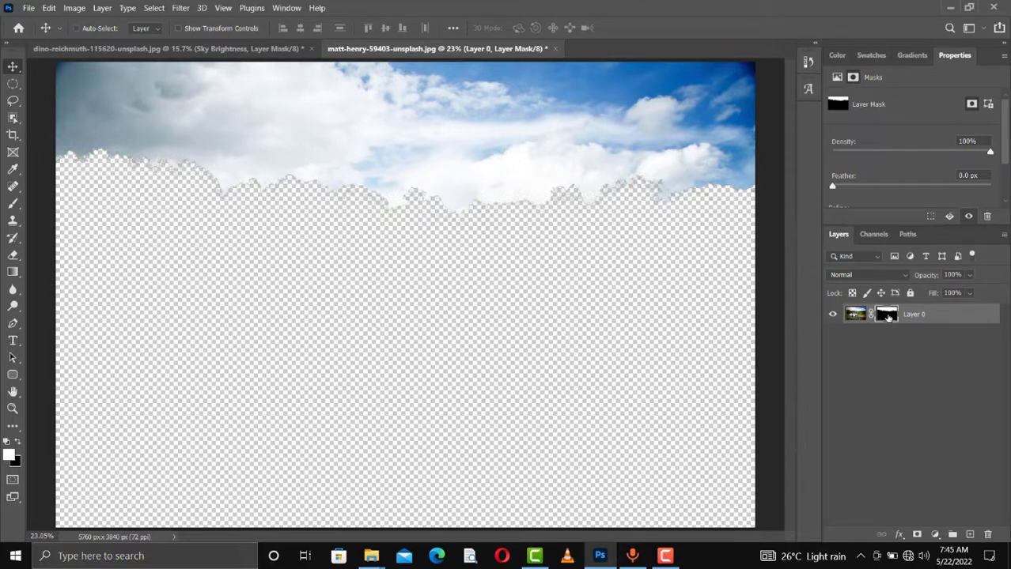
key(ctrl+i)
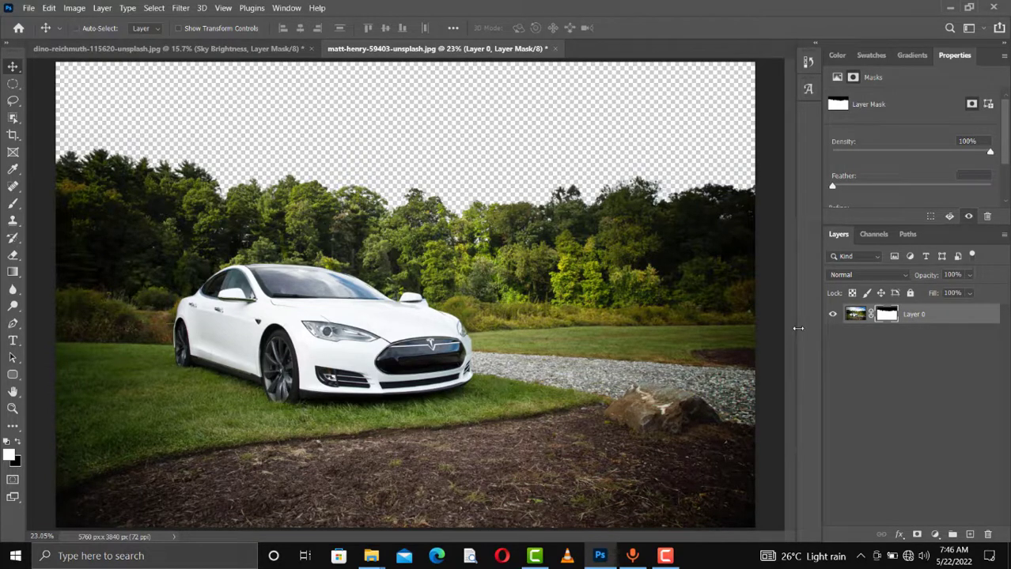
key(ctrl+i)
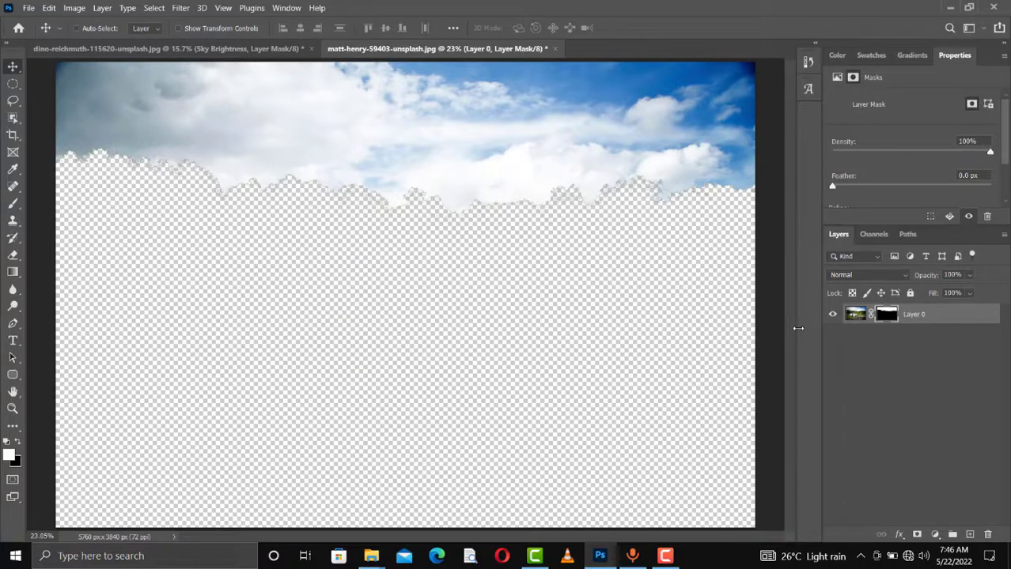
key(ctrl+z)
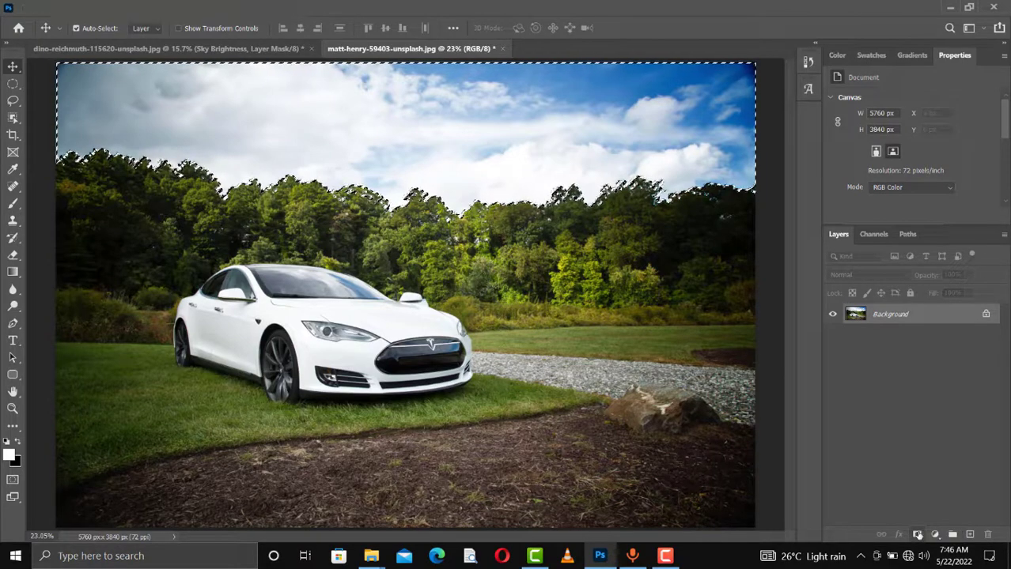
alt+click(916, 535)
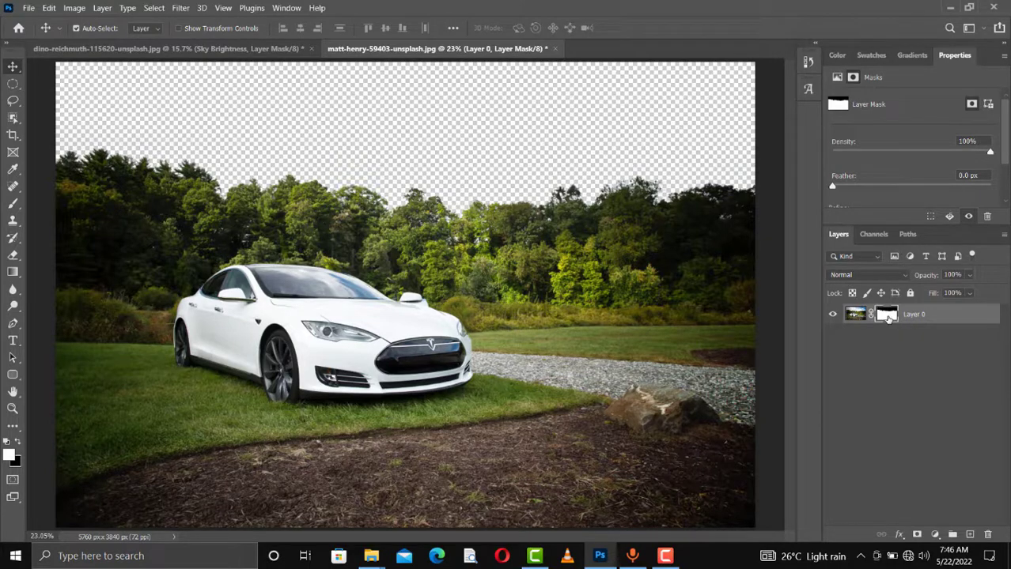
key(ctrl+z)
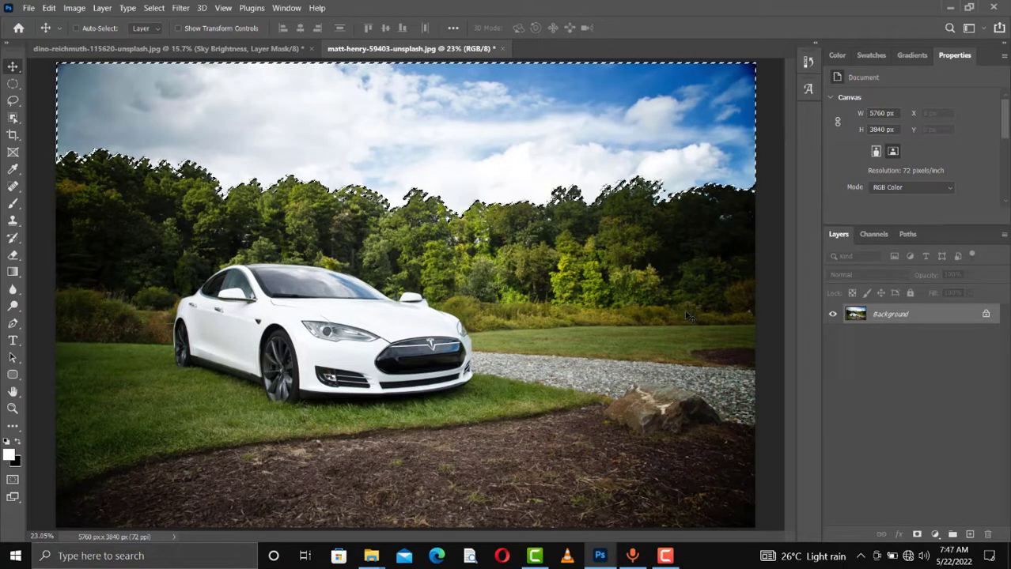
- Copy the car photo's selected sky to a new layer, and delete the van photo's Sky Replacement Group
key(ctrl+j)
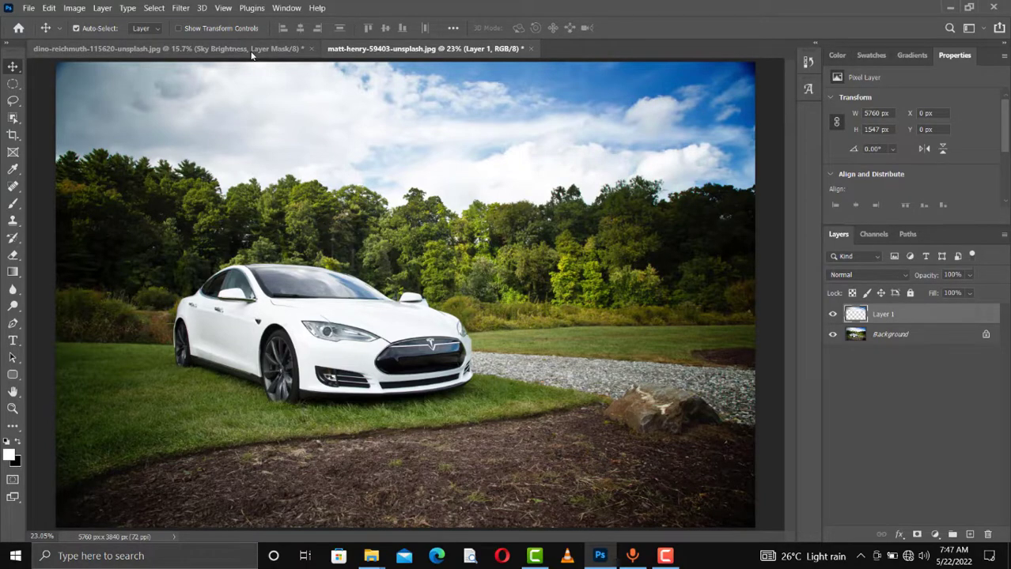
key(ctrl+Tab)
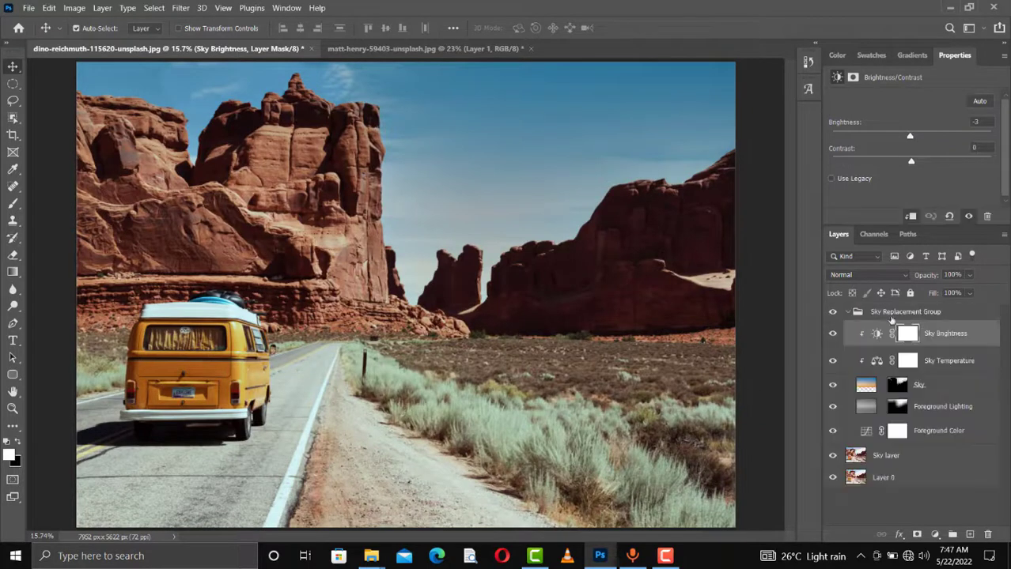
click(883, 313)
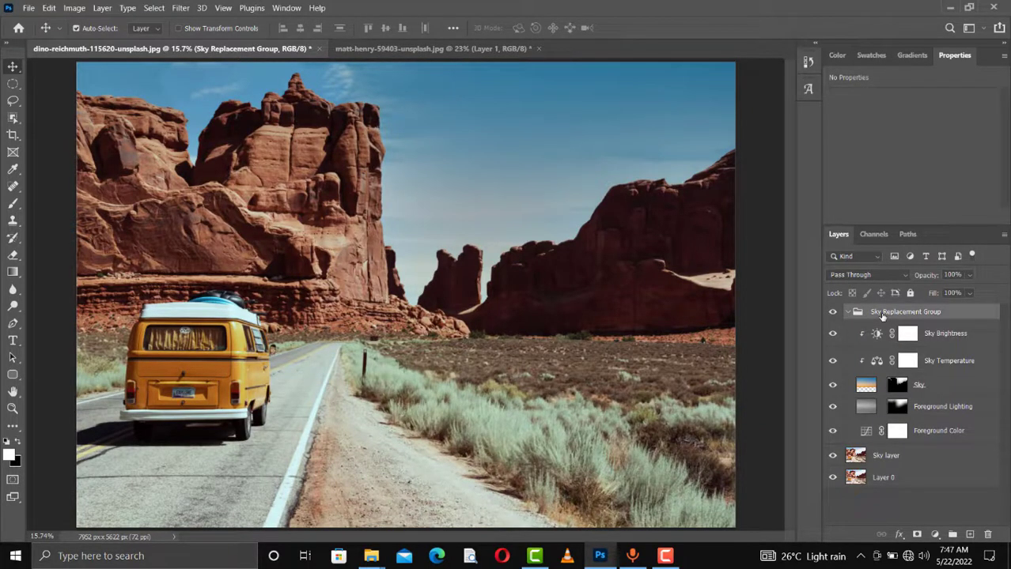
key(Delete)
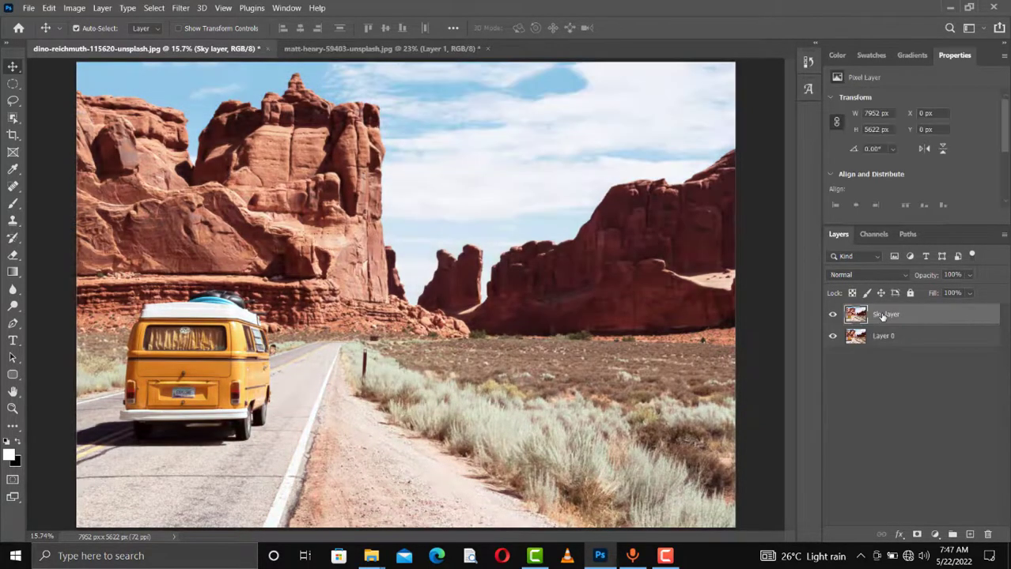
- Hide the Background layer in the car photo, and view the export options for the copied sky layer
click(336, 48)
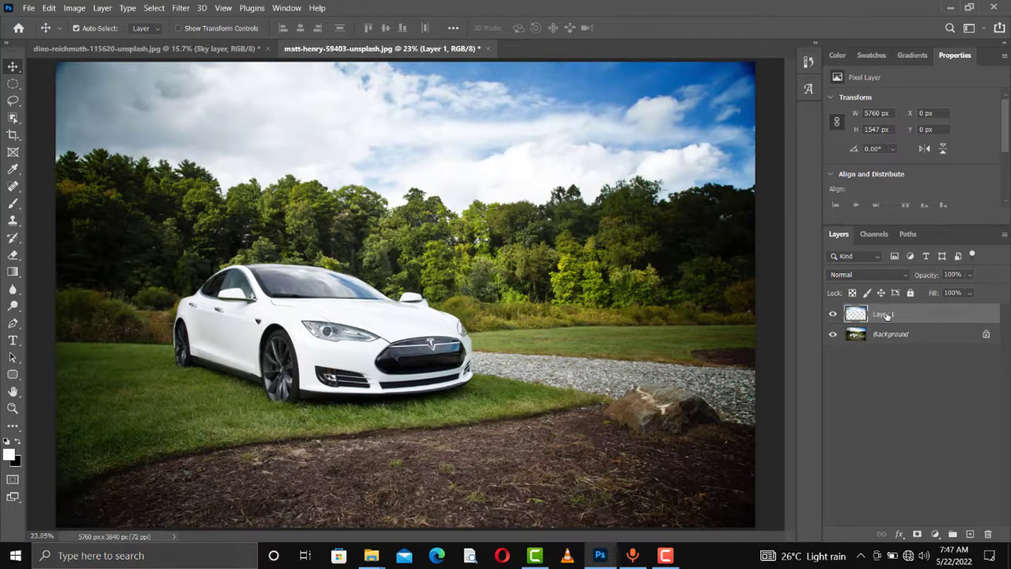
click(833, 336)
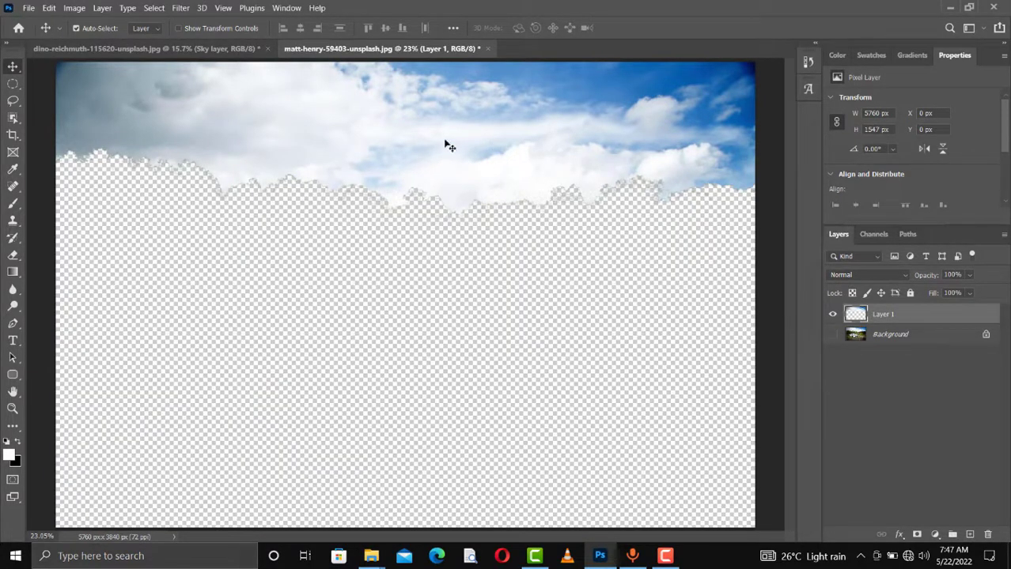
click(222, 50)
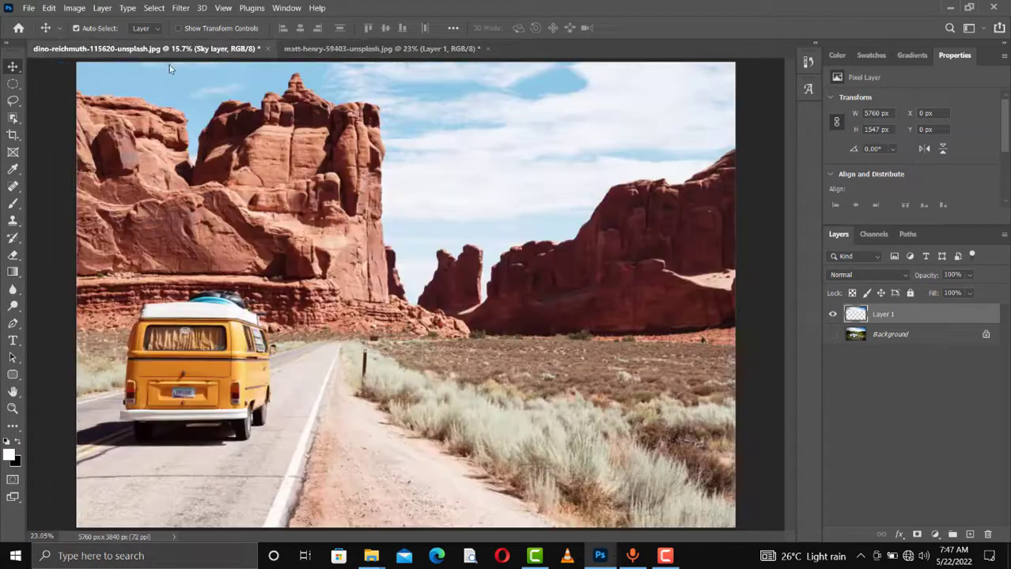
click(359, 48)
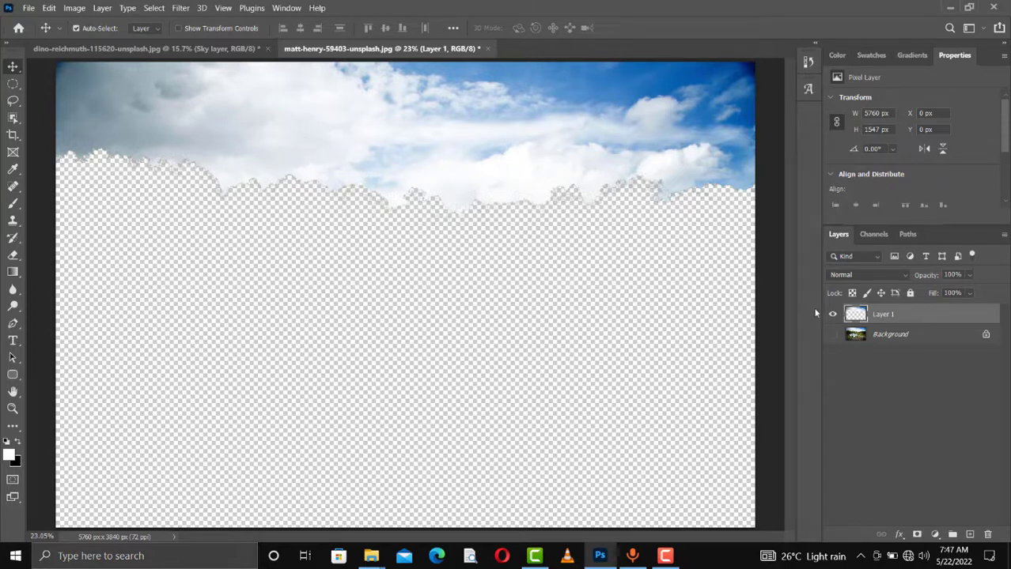
right_click(875, 316)
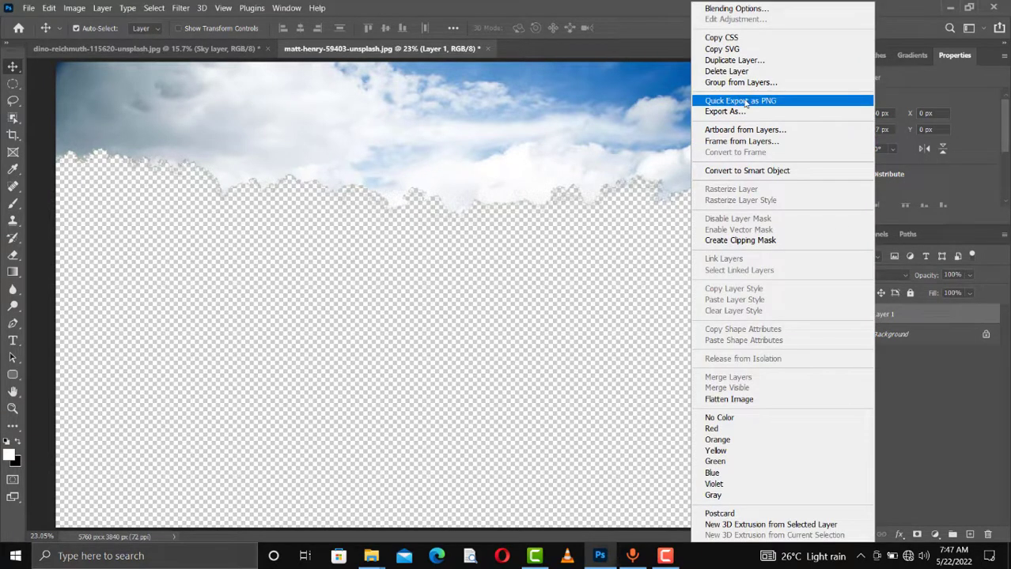
click(649, 244)
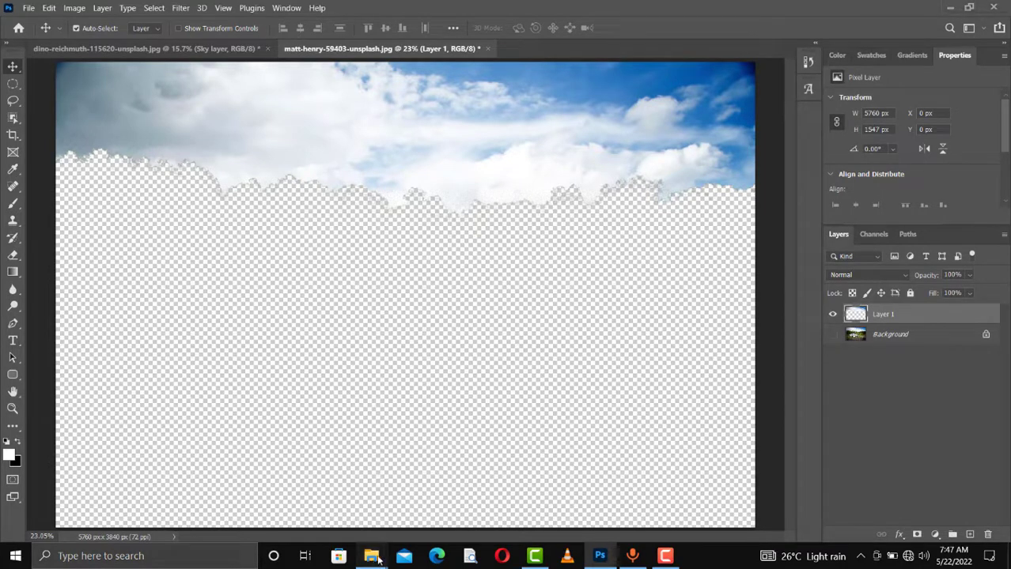
- Switch to File Explorer, look at the sky image on the Desktop, and return to Photoshop
mouse_move(383, 545)
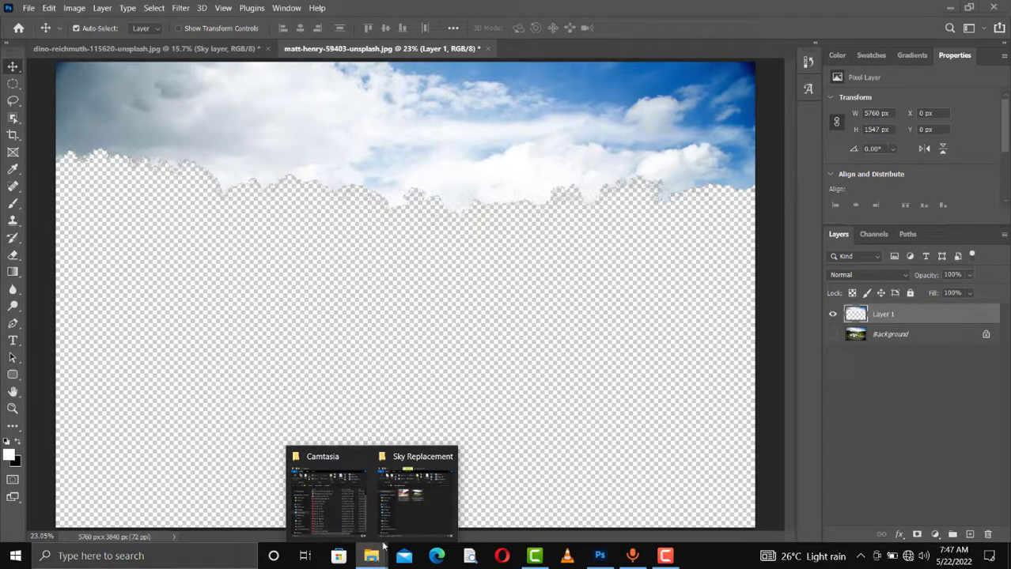
click(412, 514)
click(524, 246)
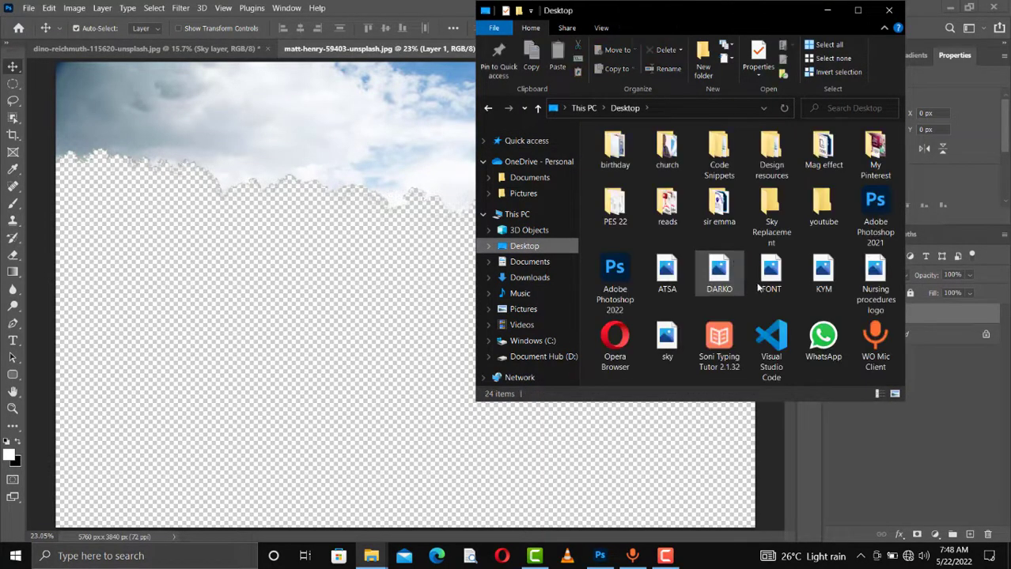
click(666, 361)
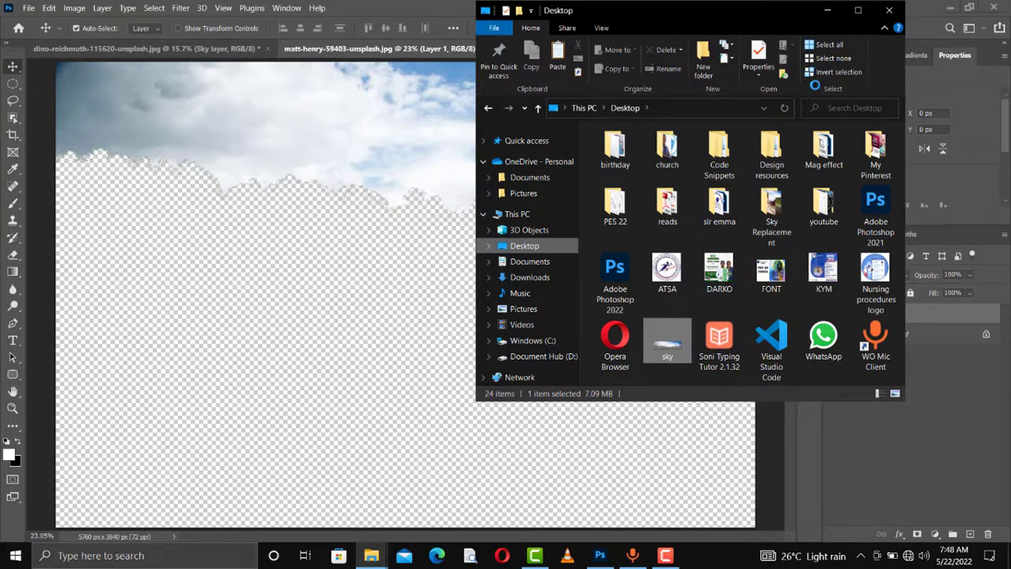
click(314, 405)
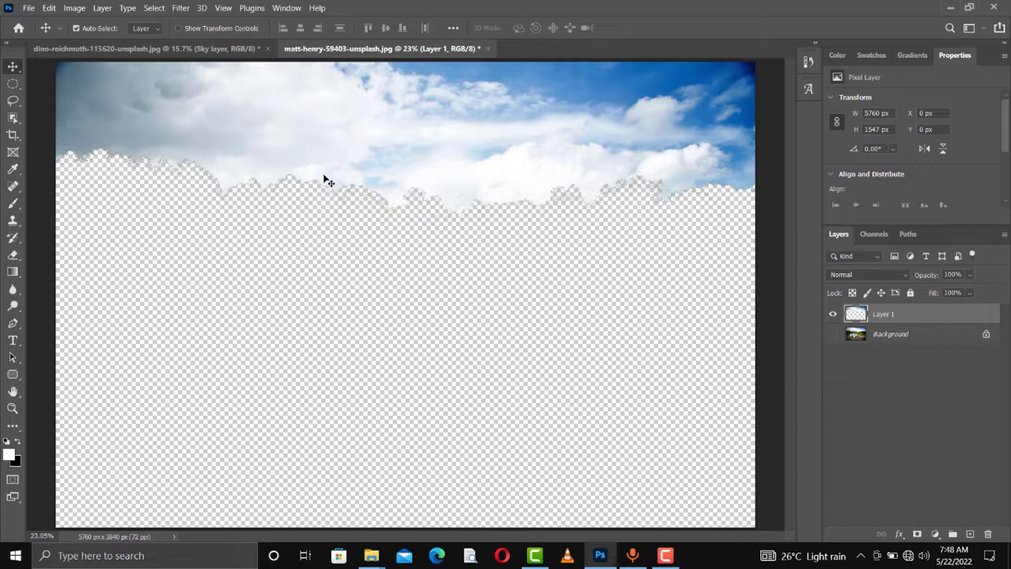
- Open Sky Replacement on the van photo's Sky layer and create a sky preset group named skies
click(189, 50)
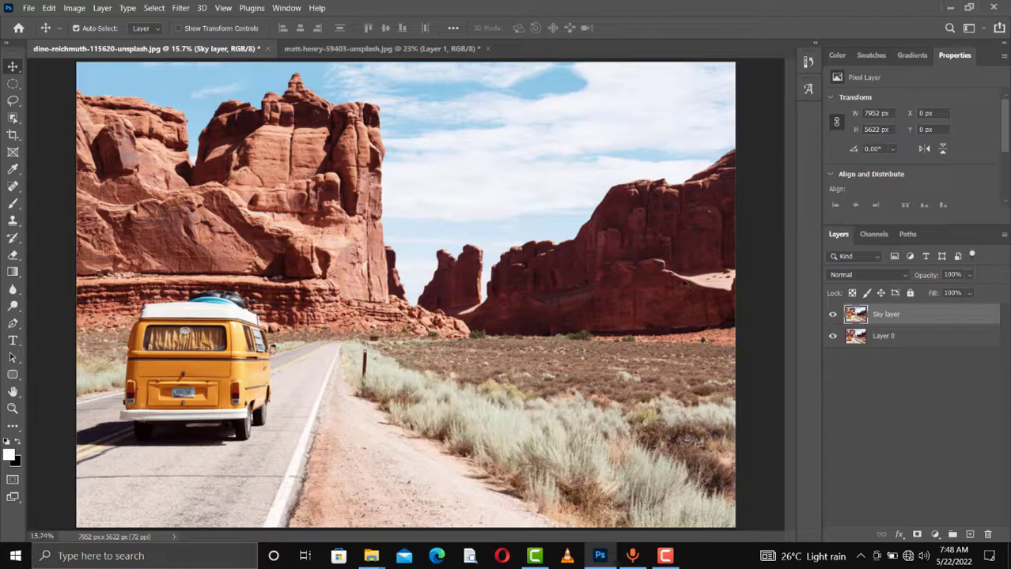
click(48, 9)
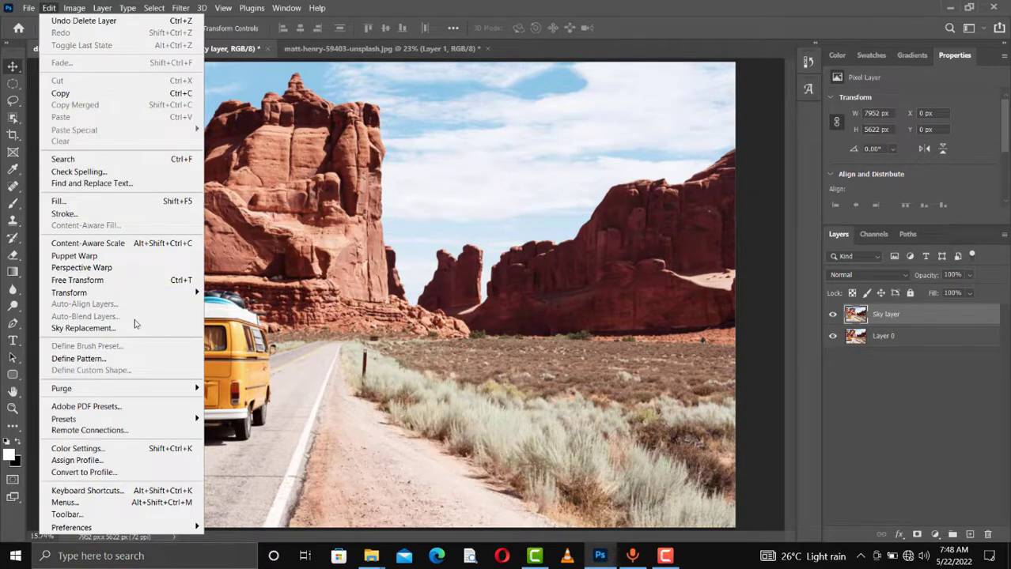
click(81, 329)
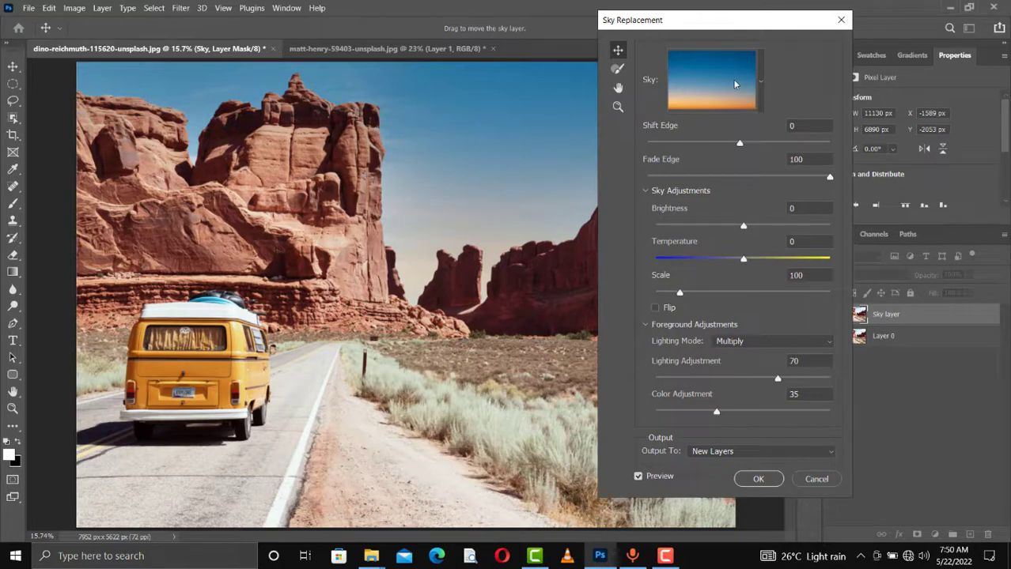
click(759, 81)
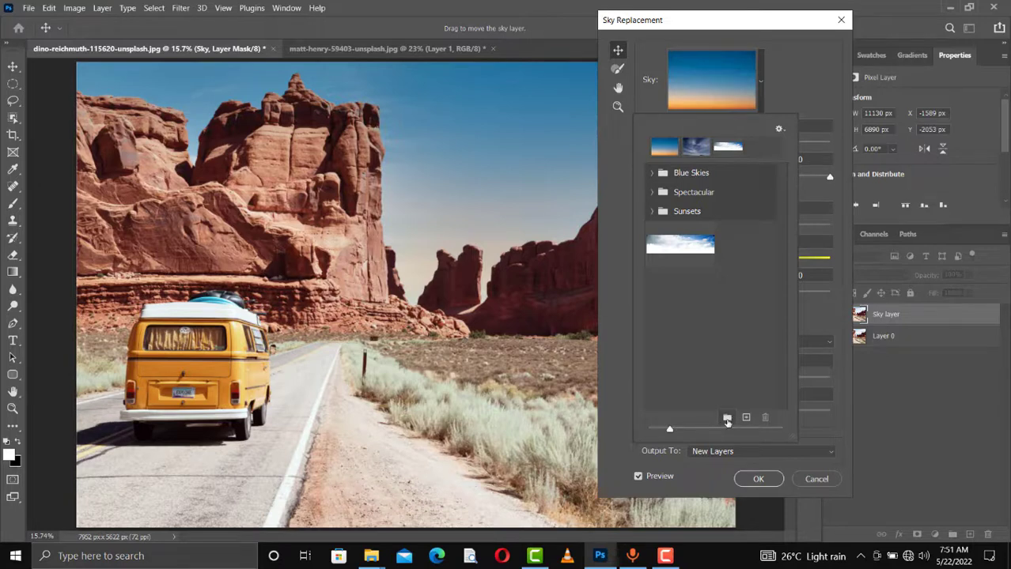
click(726, 419)
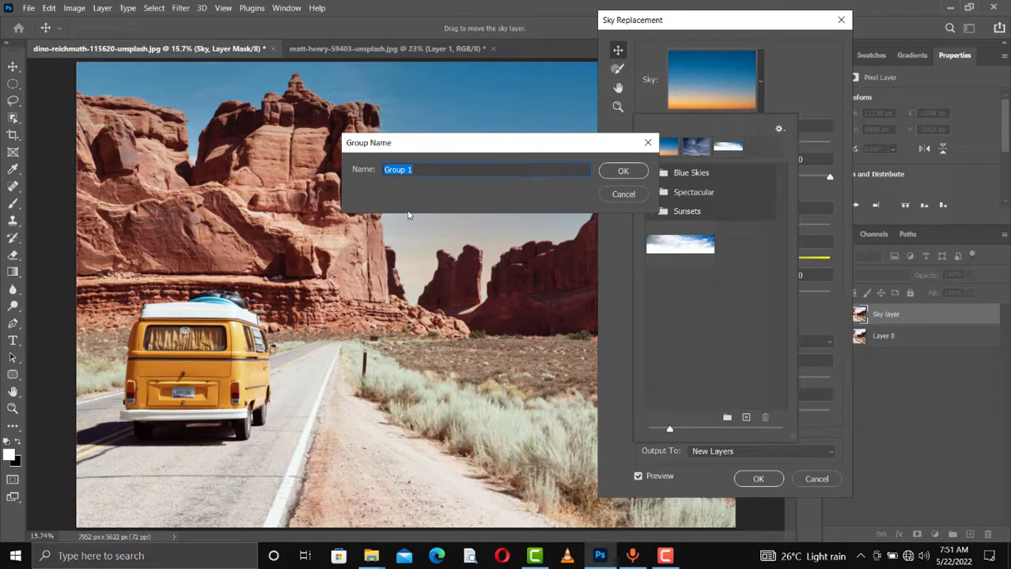
text(skies)
key(Return)
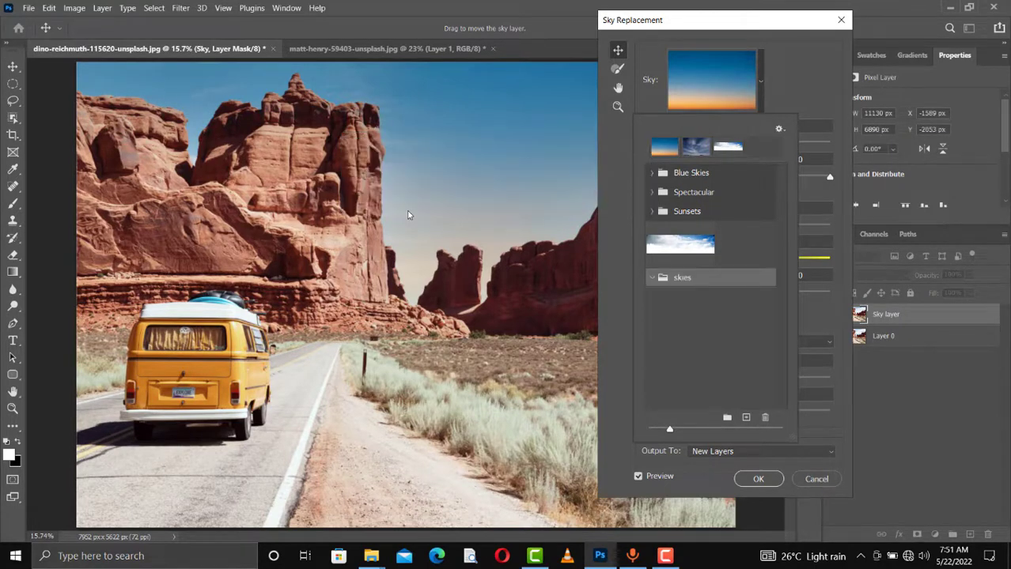
click(745, 419)
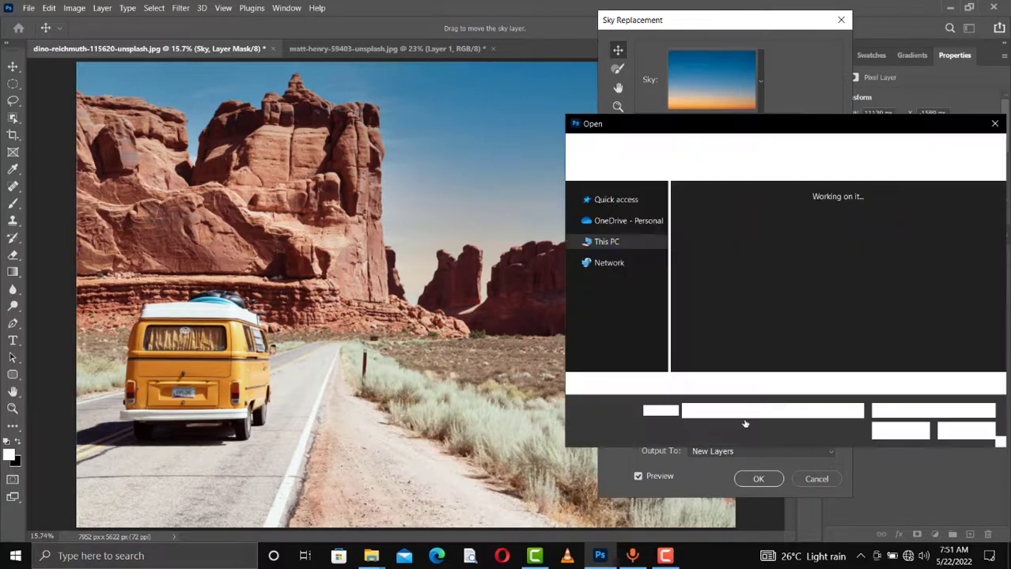
scroll(820, 347, down, 1)
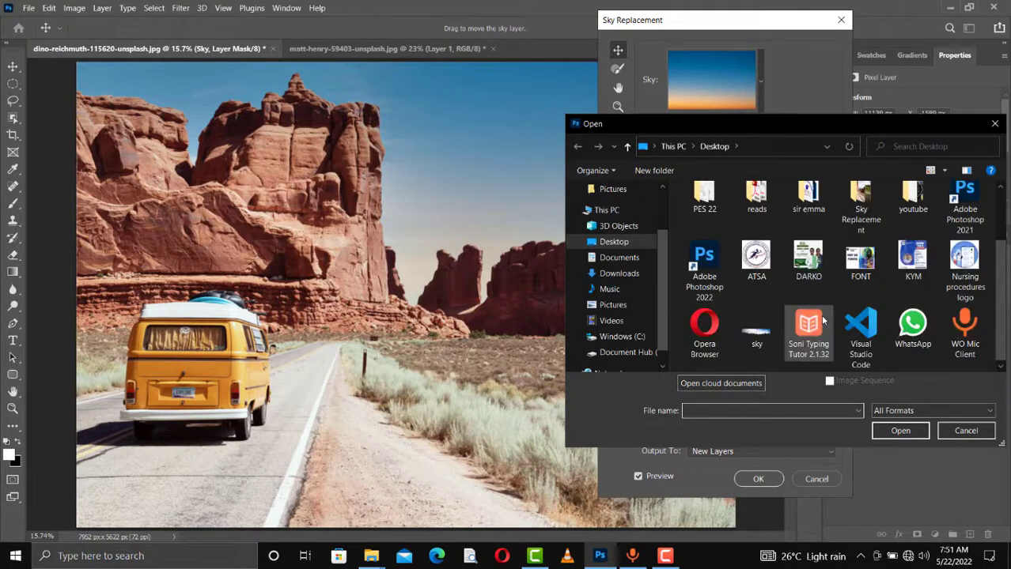
click(768, 333)
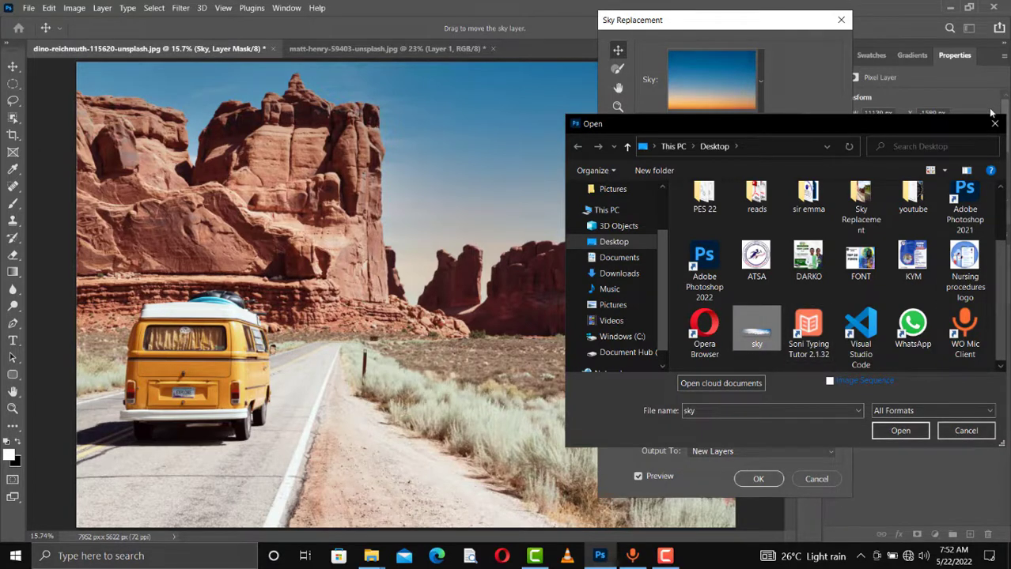
key(Return)
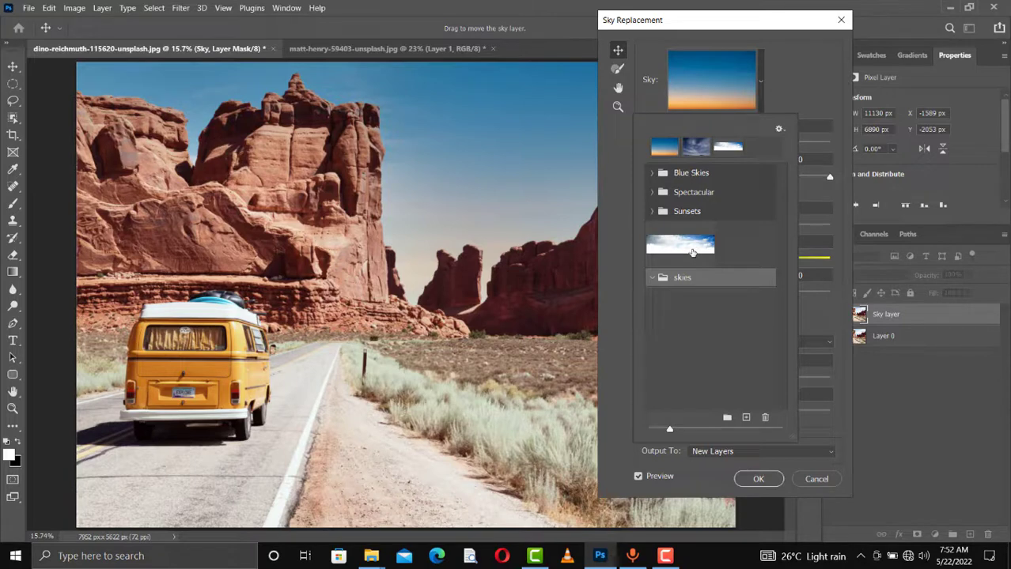
- Apply the custom cloudy sky preset to the van photo, output to New Layers, and compare it with the Sky Replacement Group hidden and shown
click(692, 251)
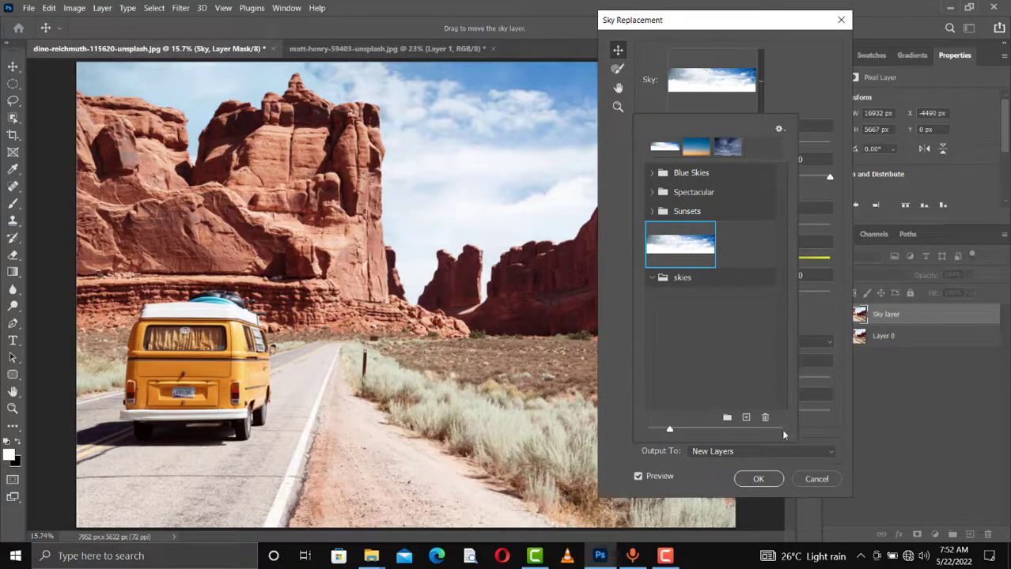
click(771, 483)
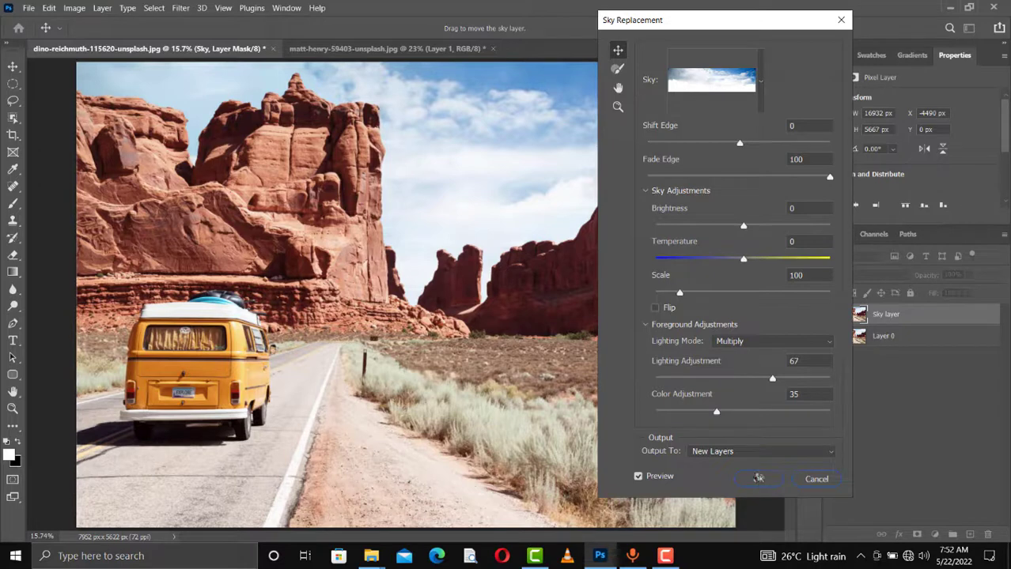
click(758, 480)
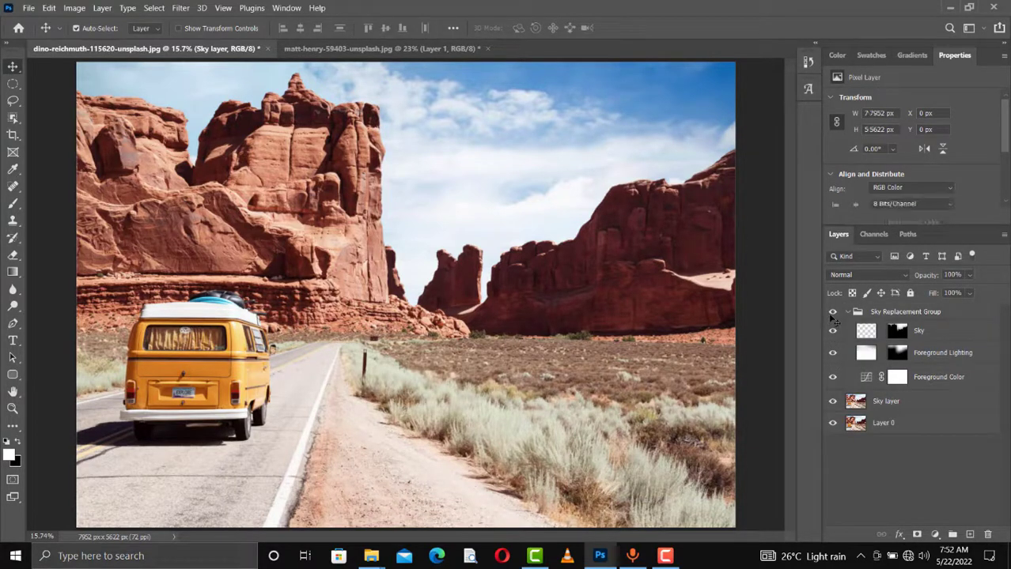
click(834, 314)
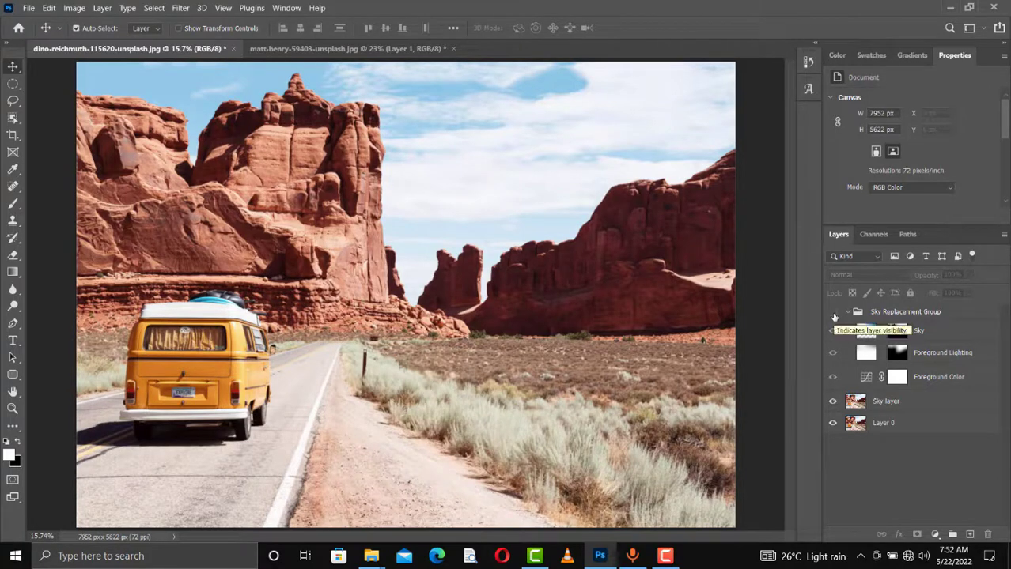
click(833, 314)
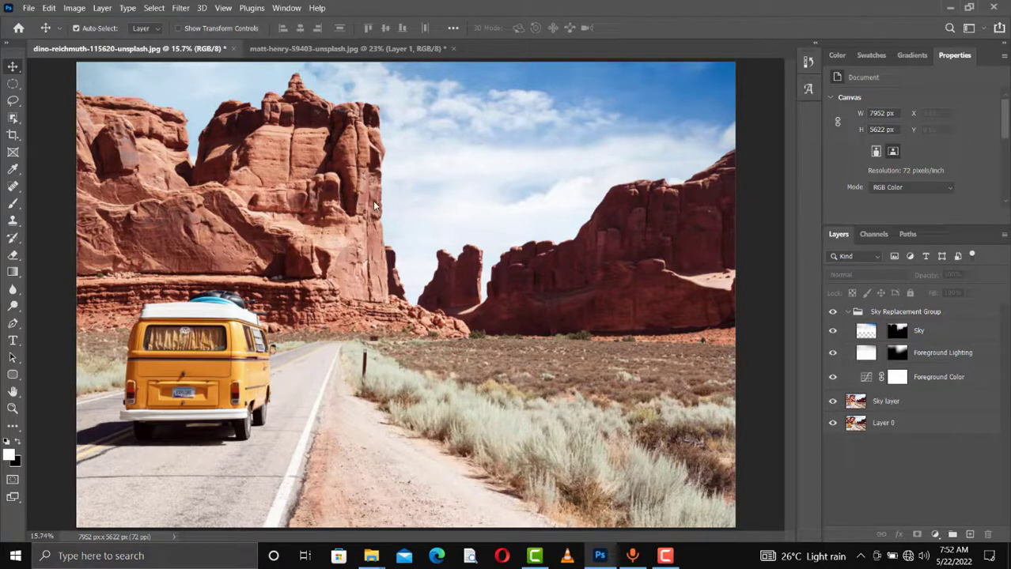
- Arrange the car photo and the van photo side by side in a 2-up Vertical layout
drag(126, 48, 379, 294)
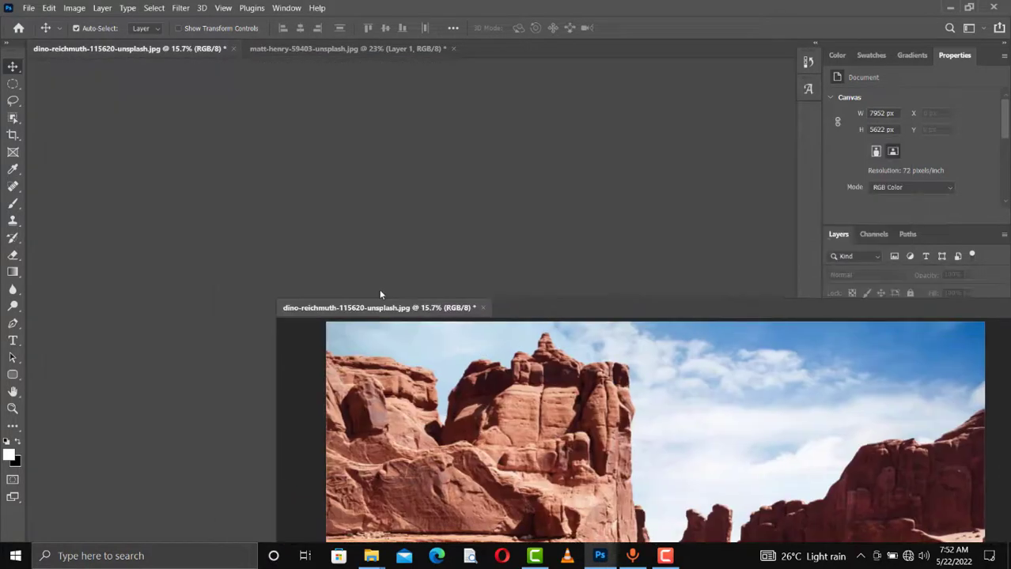
drag(254, 191, 200, 224)
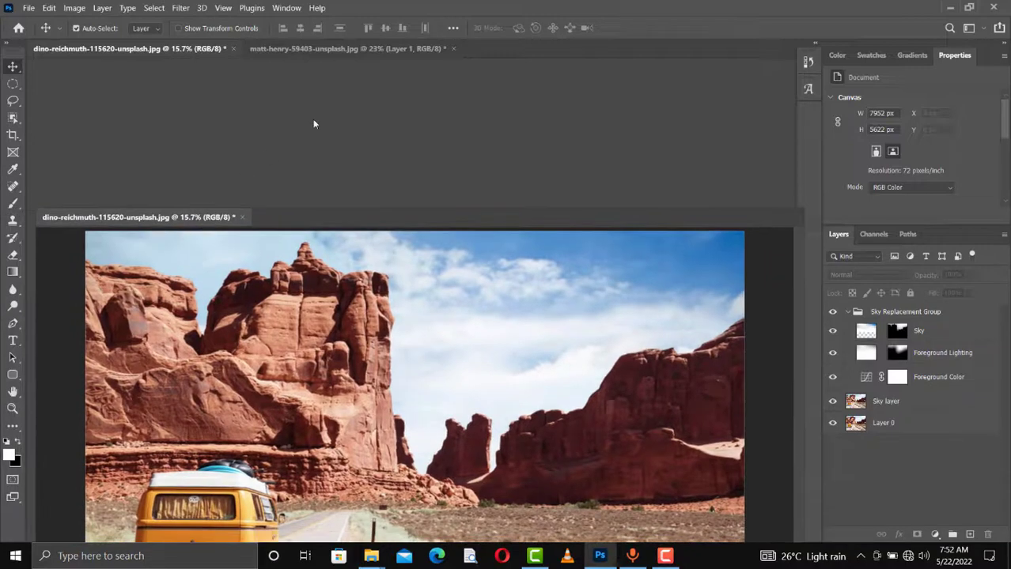
click(299, 48)
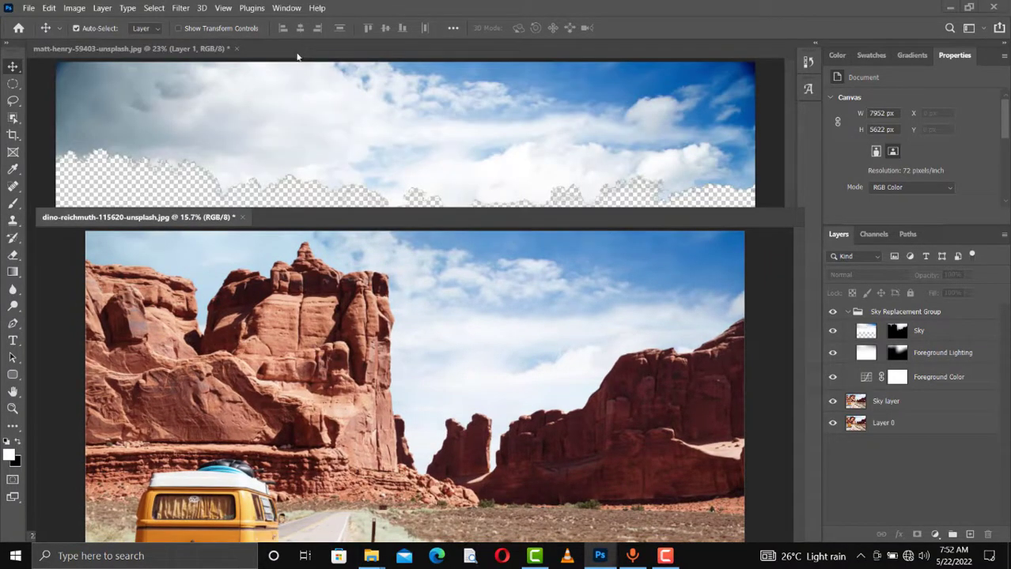
click(381, 221)
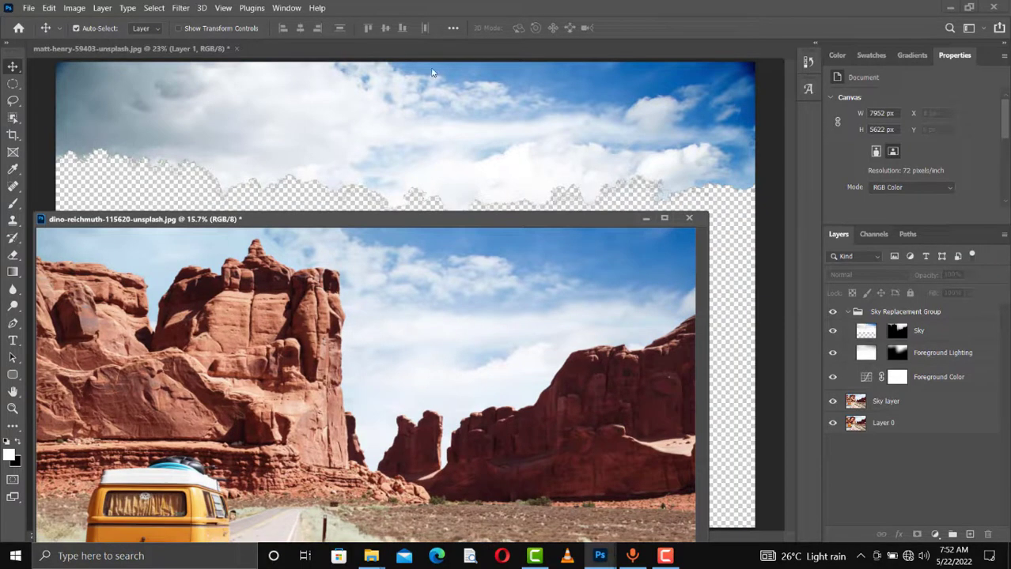
click(287, 8)
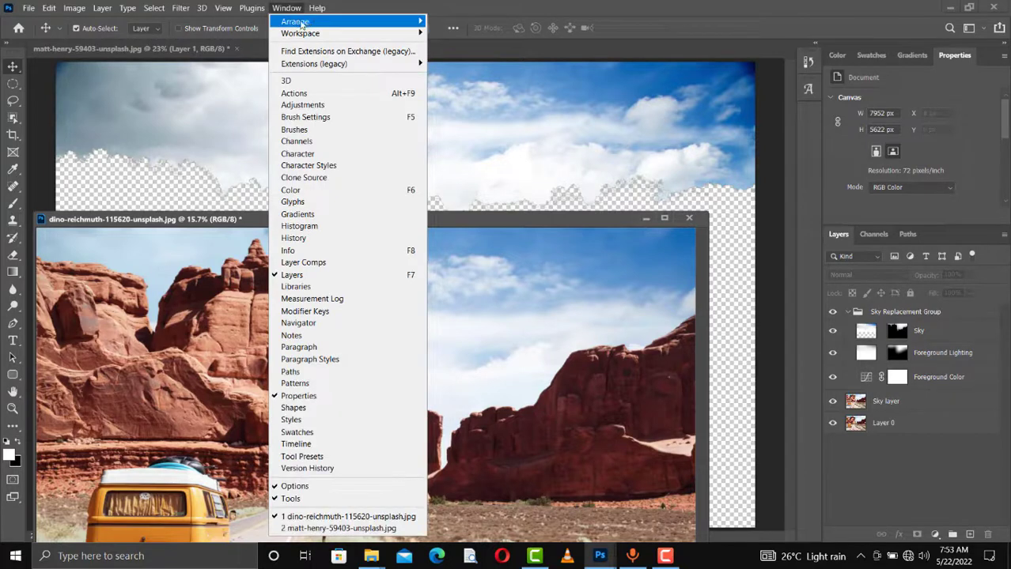
mouse_move(315, 24)
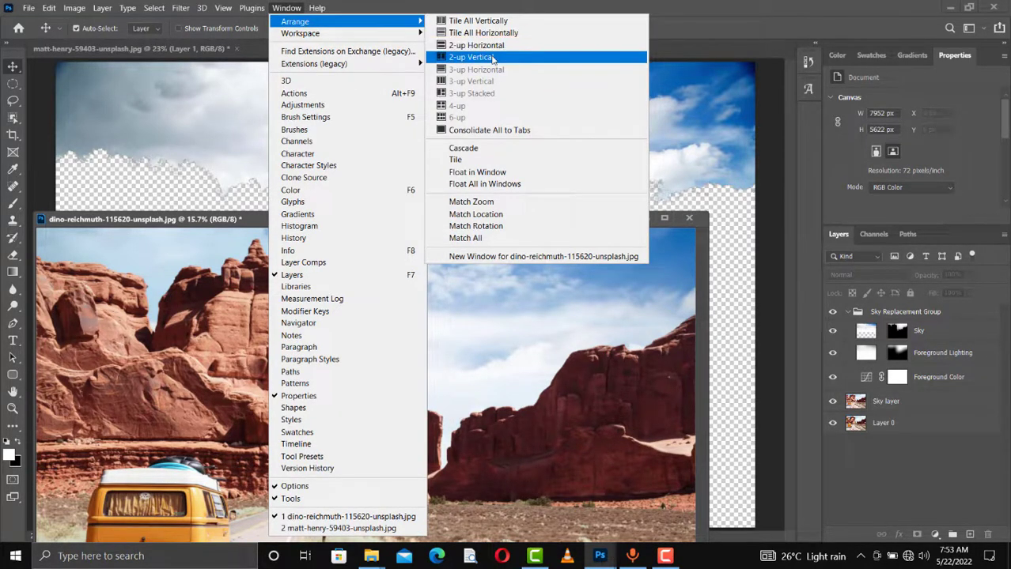
click(491, 56)
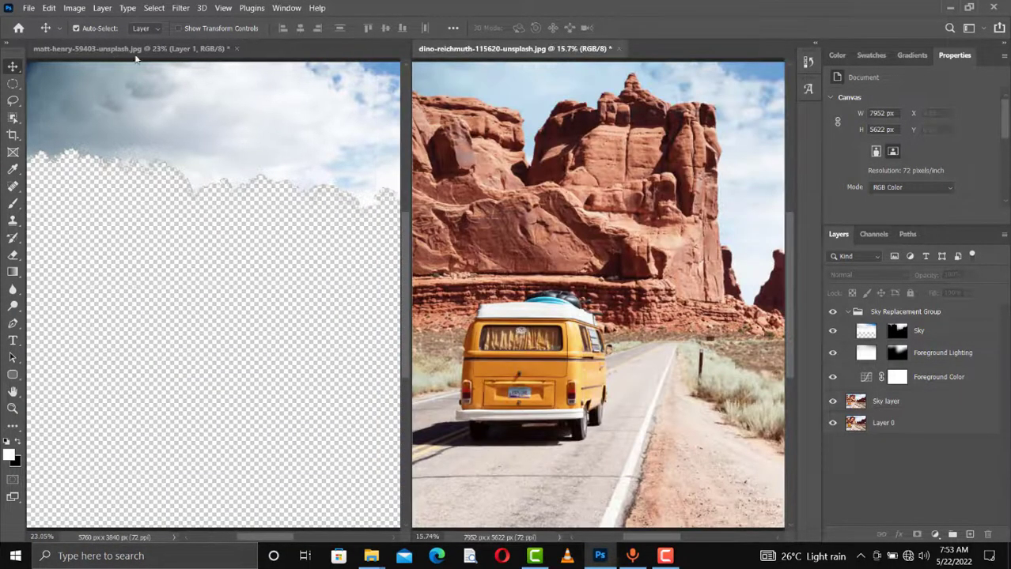
- Show the Background layer and hide Layer 1 in the car photo
click(204, 221)
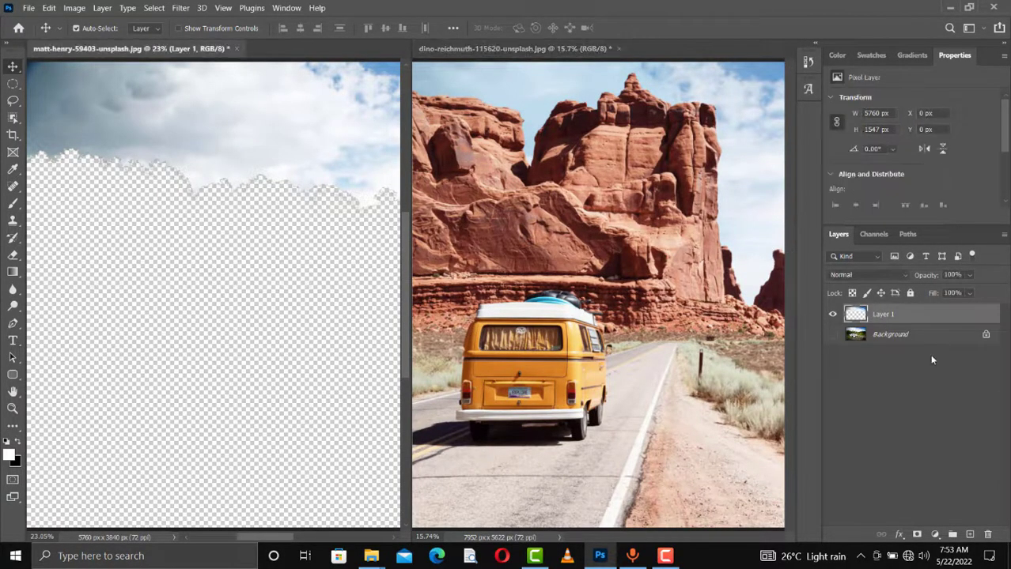
click(833, 336)
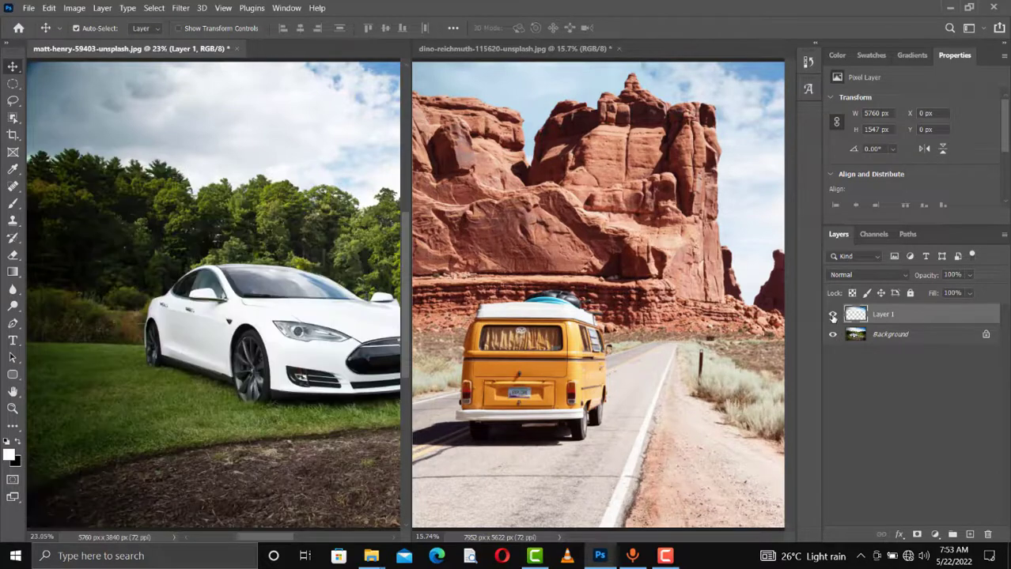
click(832, 316)
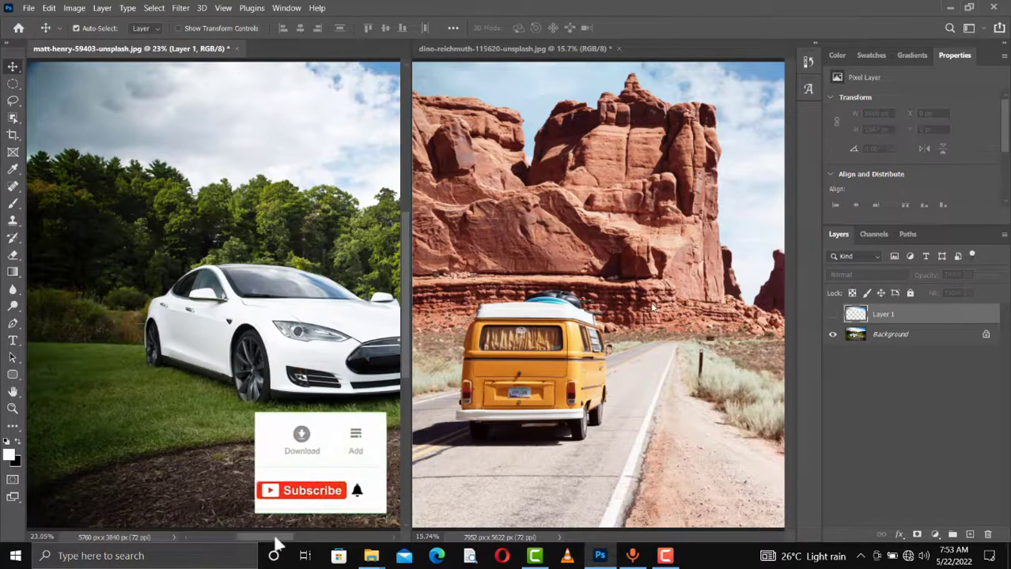
- Compare the sky in the car photo with the replaced sky in the van photo
click(604, 177)
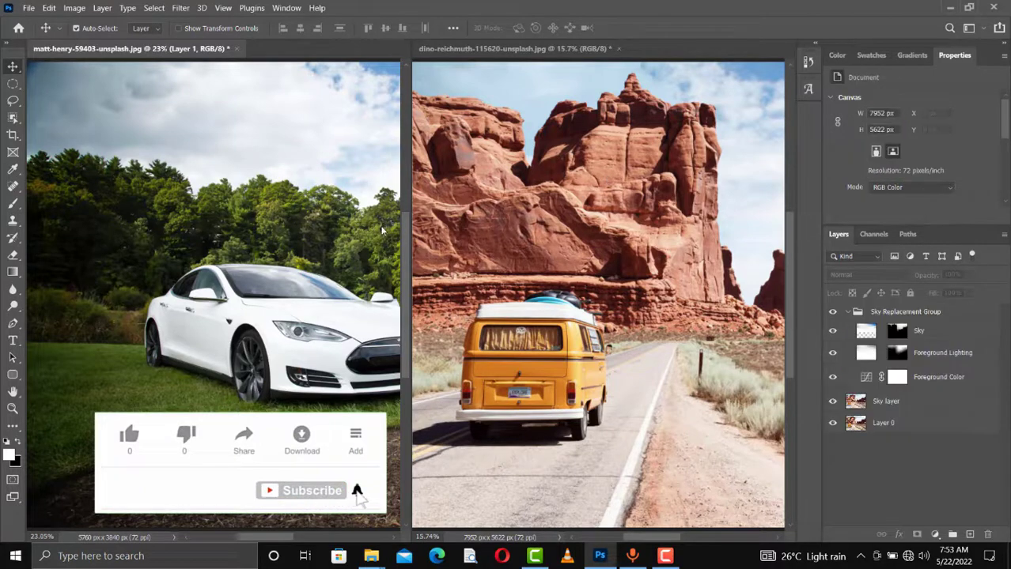
key(h)
drag(612, 250, 489, 223)
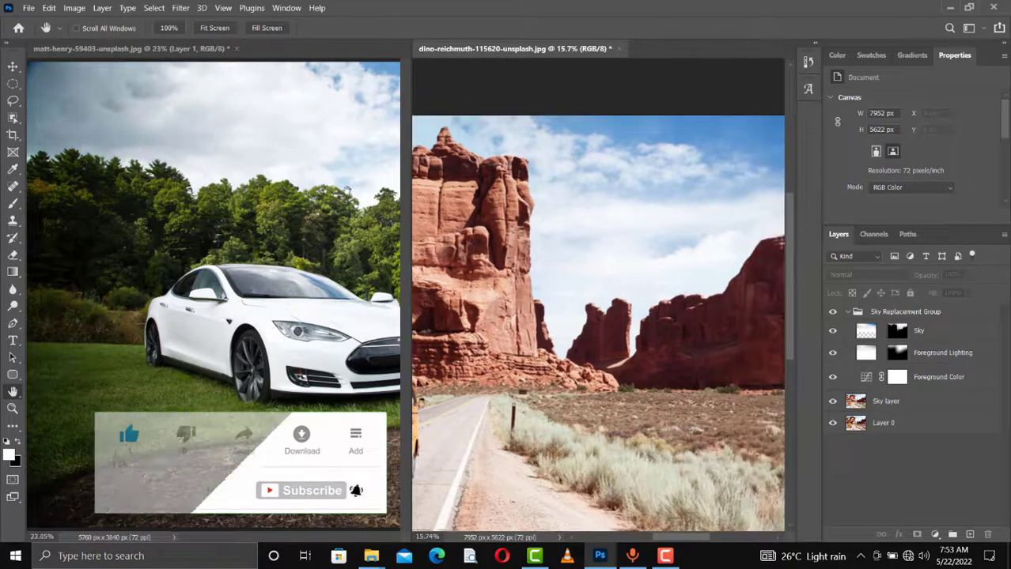
click(284, 223)
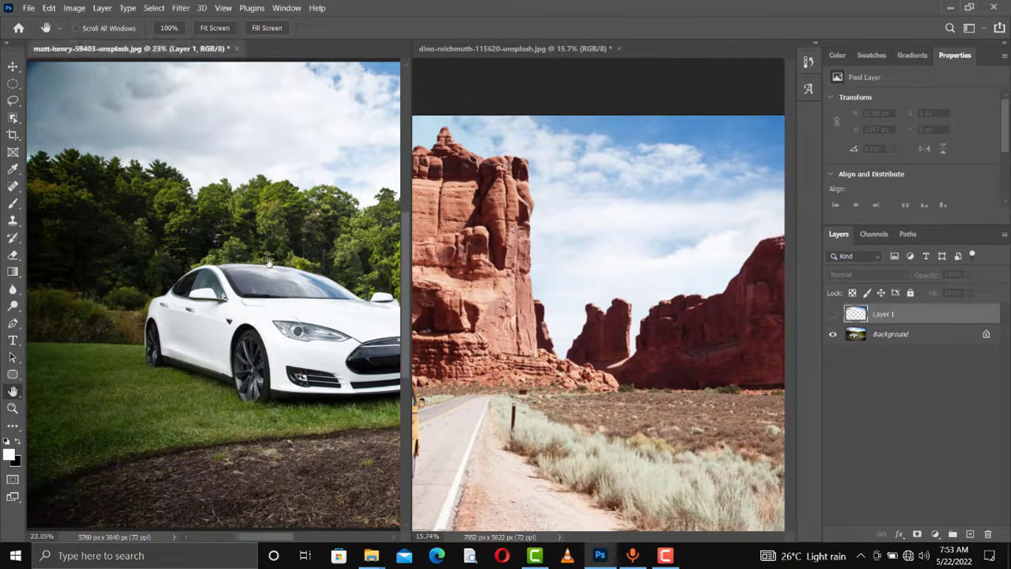
drag(301, 204, 236, 257)
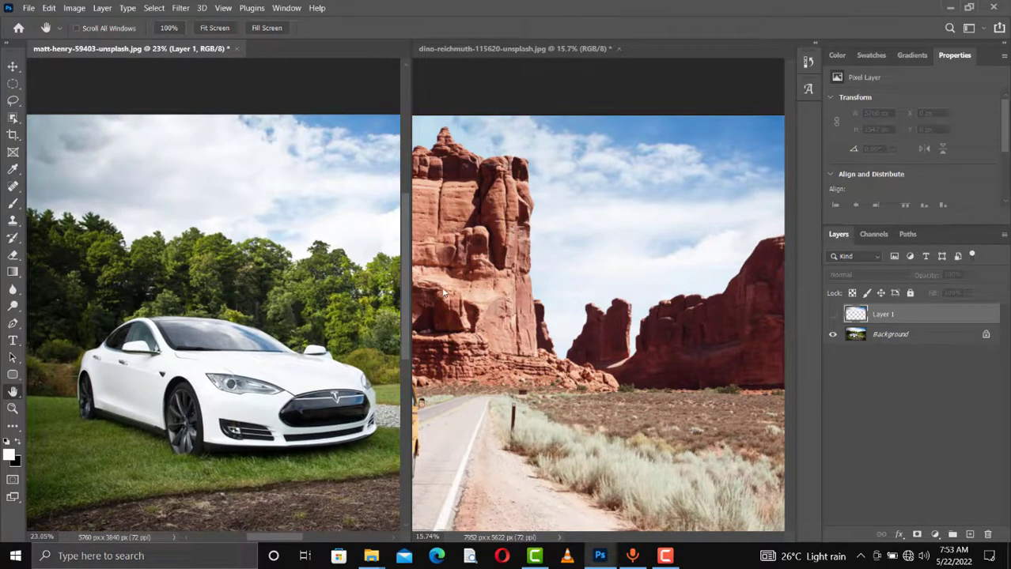
click(542, 301)
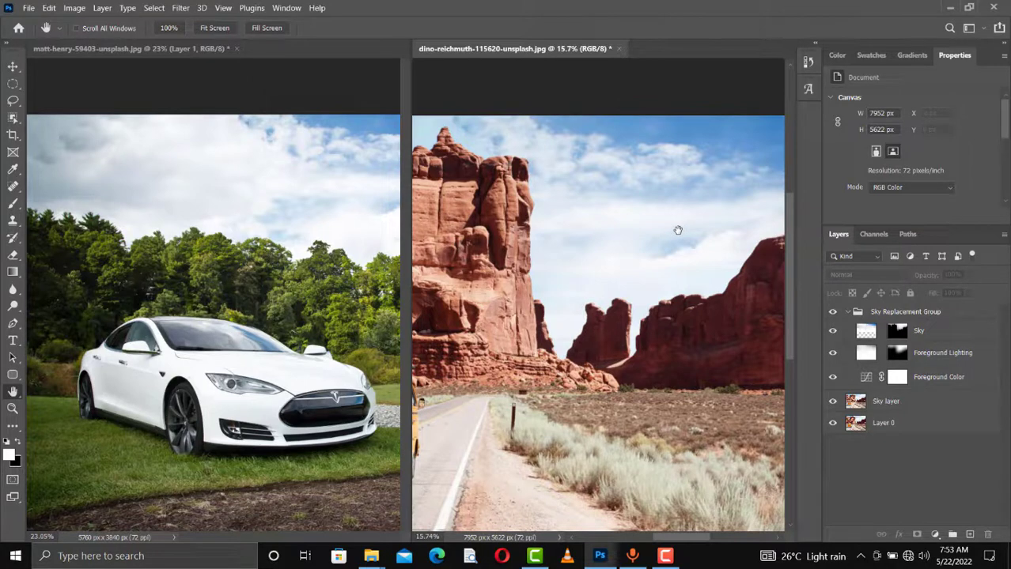
- Consolidate both open photos back into tabs
click(286, 9)
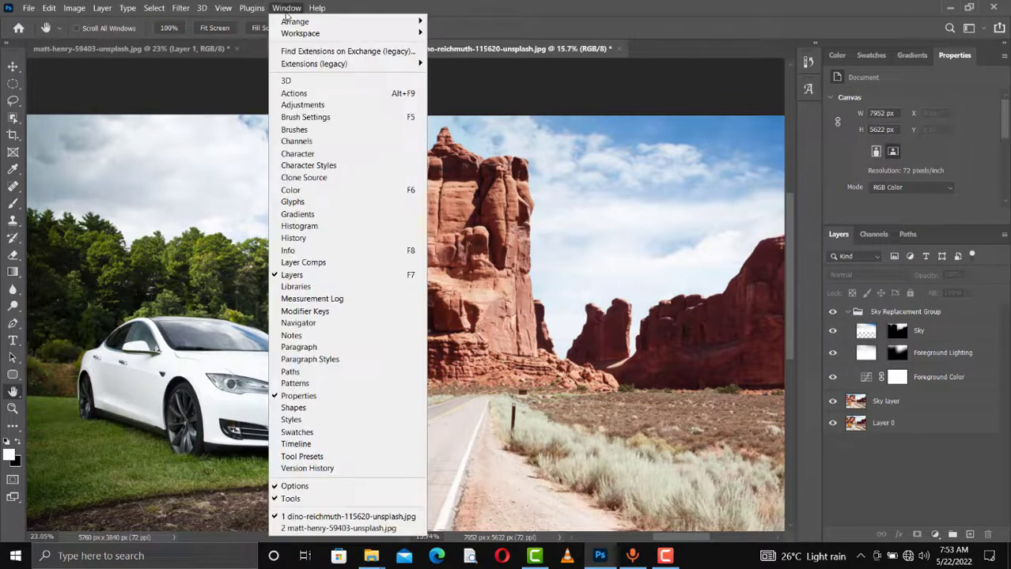
mouse_move(397, 27)
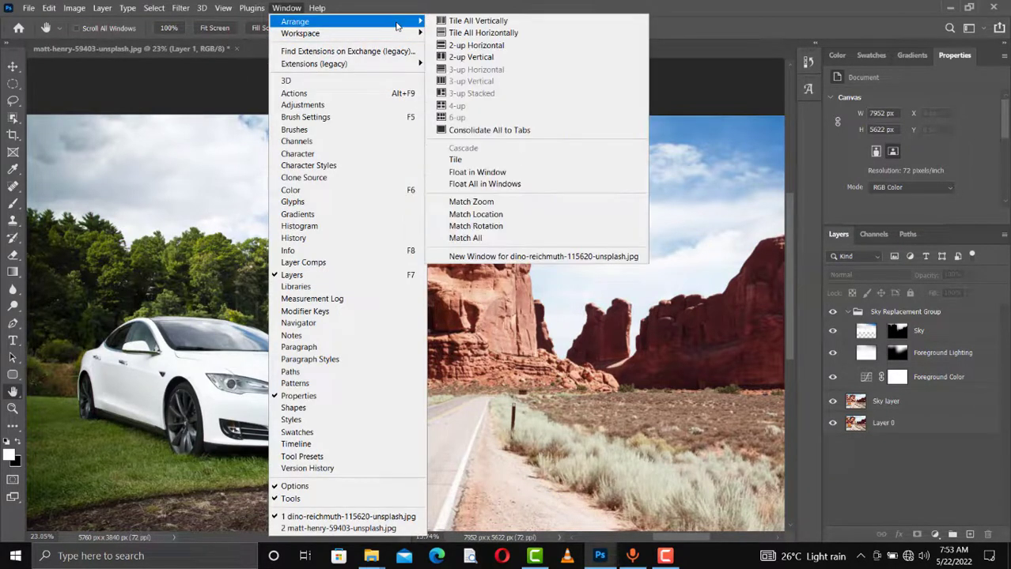
click(470, 131)
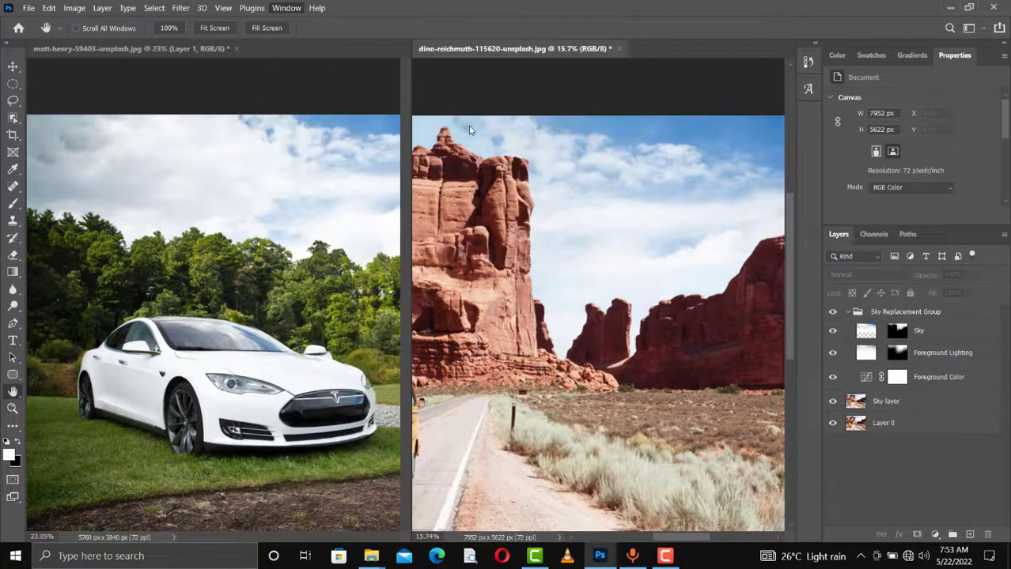